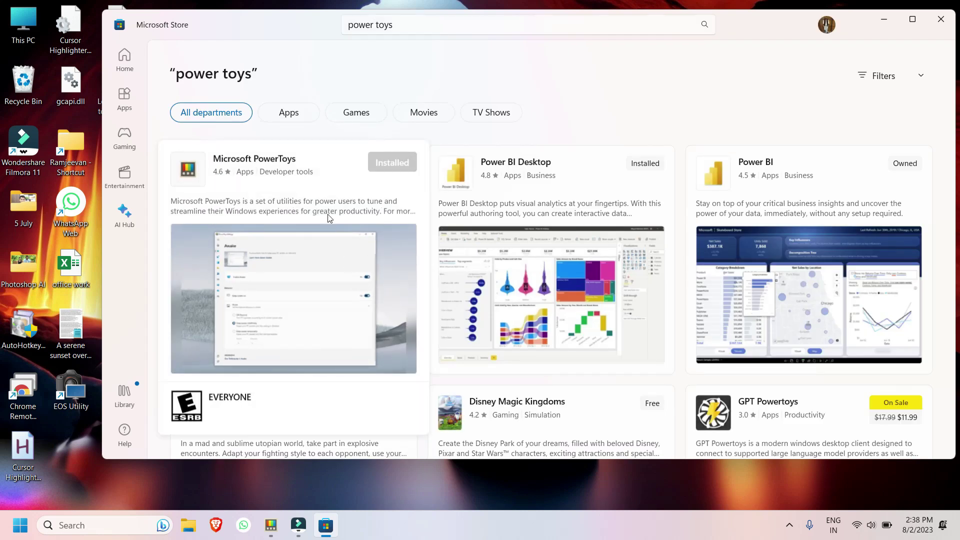
Step: Open the Microsoft PowerToys store page, minimize the store, and switch to the PowerToys welcome window to browse its utilities
left_click(327, 197)
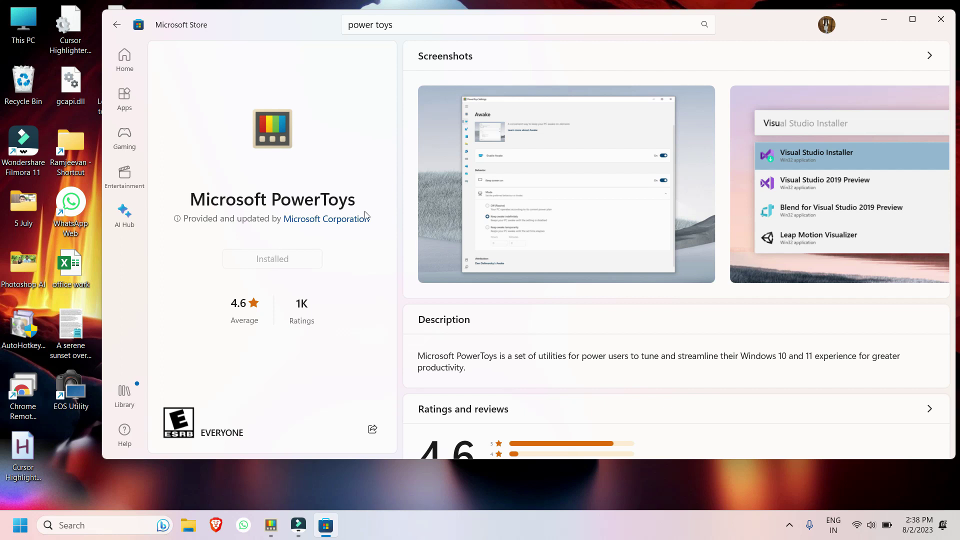
left_click(884, 20)
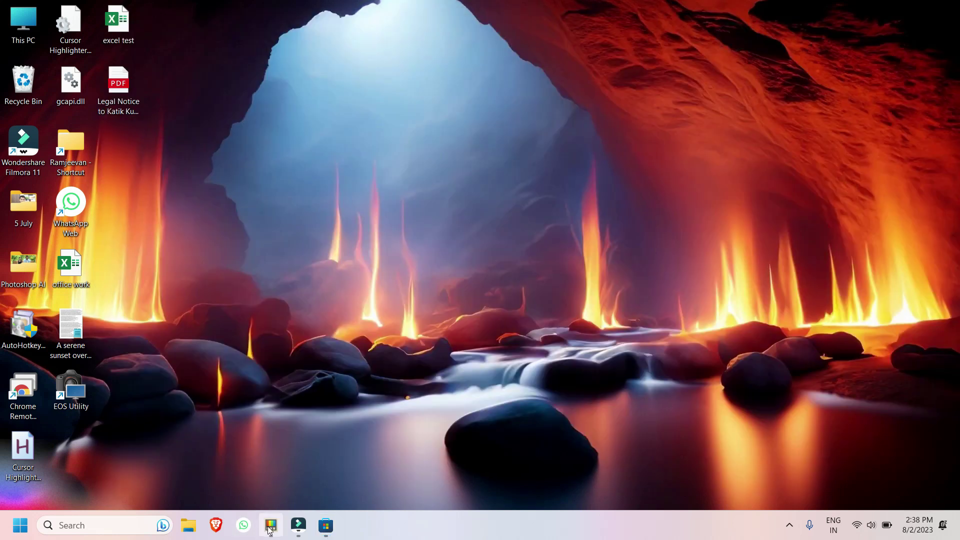
left_click(270, 527)
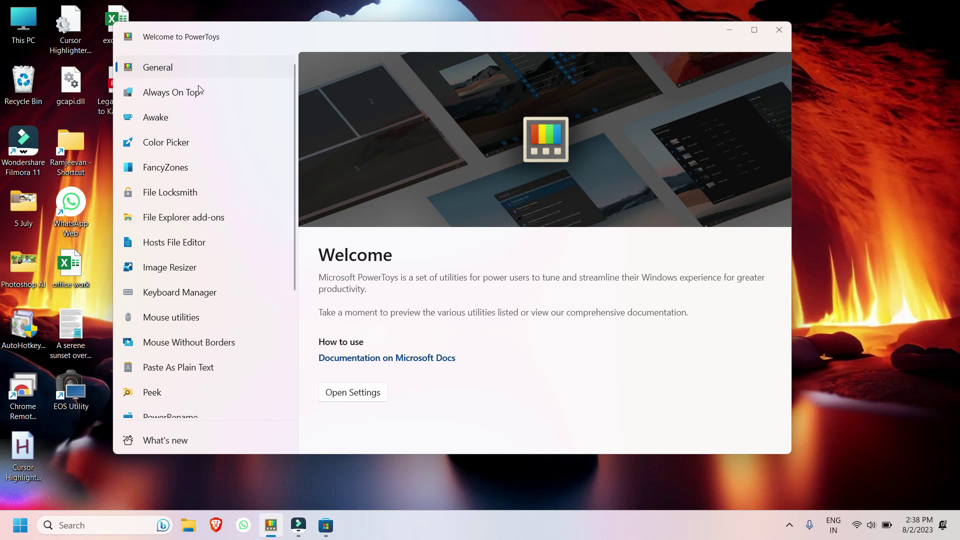
scroll(205, 295, "down", 5)
scroll(193, 384, "up", 5)
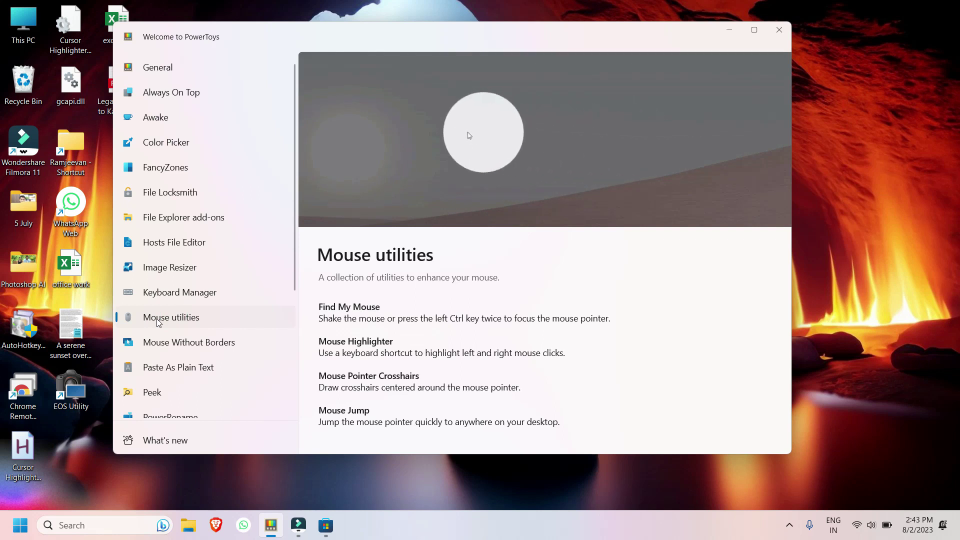
Step: Trigger the Find My Mouse spotlight on the Mouse utilities welcome page and look through its utility descriptions
key("ctrl")
key("ctrl")
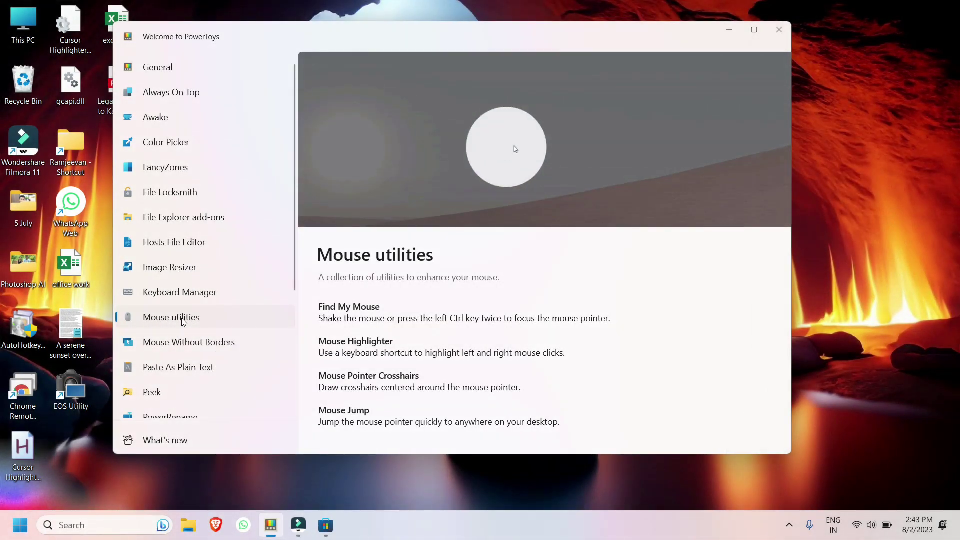
key("ctrl")
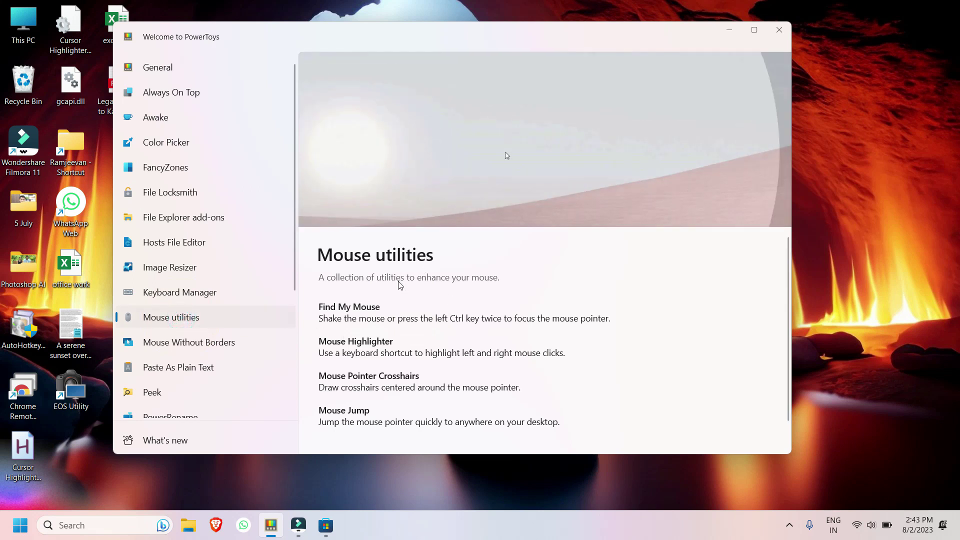
scroll(398, 278, "down", 1)
scroll(435, 247, "up", 1)
scroll(435, 246, "down", 1)
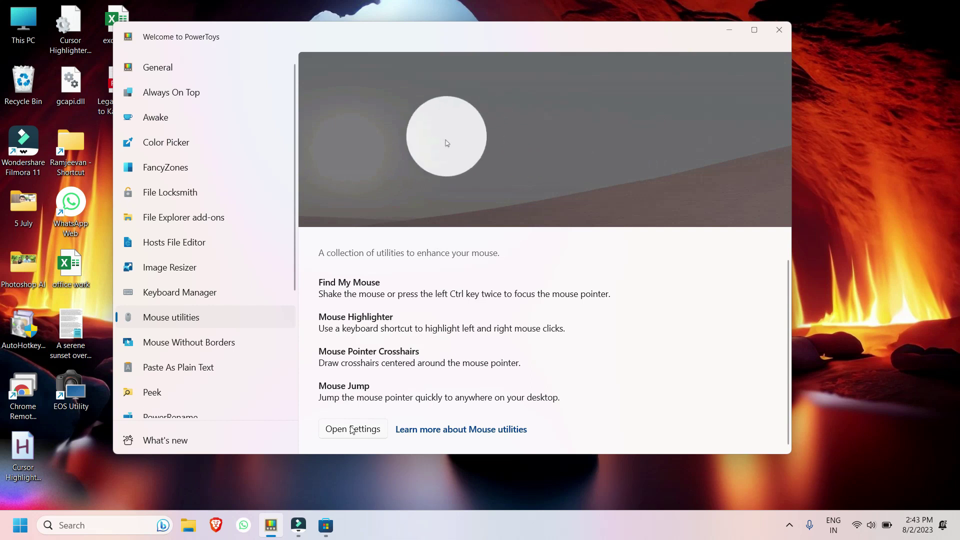
key("ctrl")
key("ctrl")
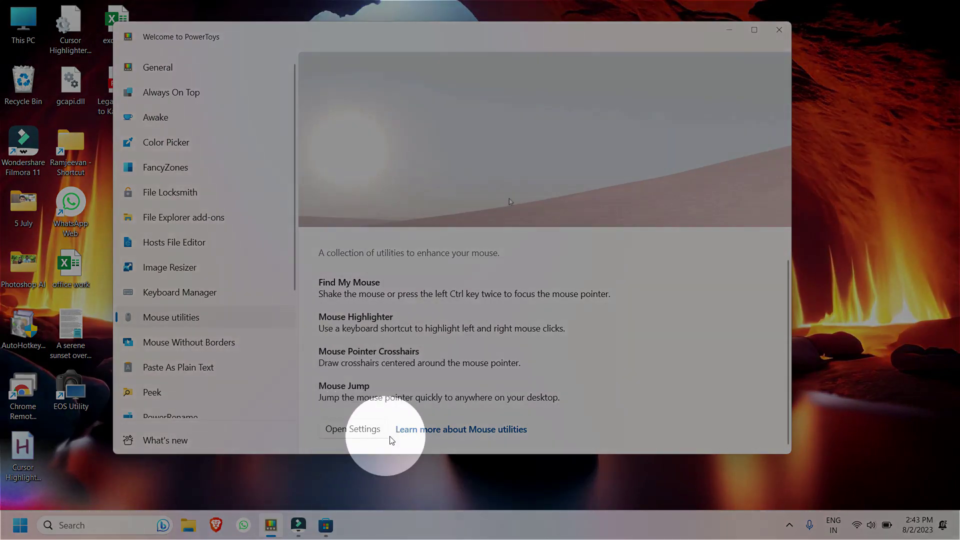
Step: Open the Mouse utilities settings in a maximized window and trigger the Find My Mouse spotlight there
left_click(355, 431)
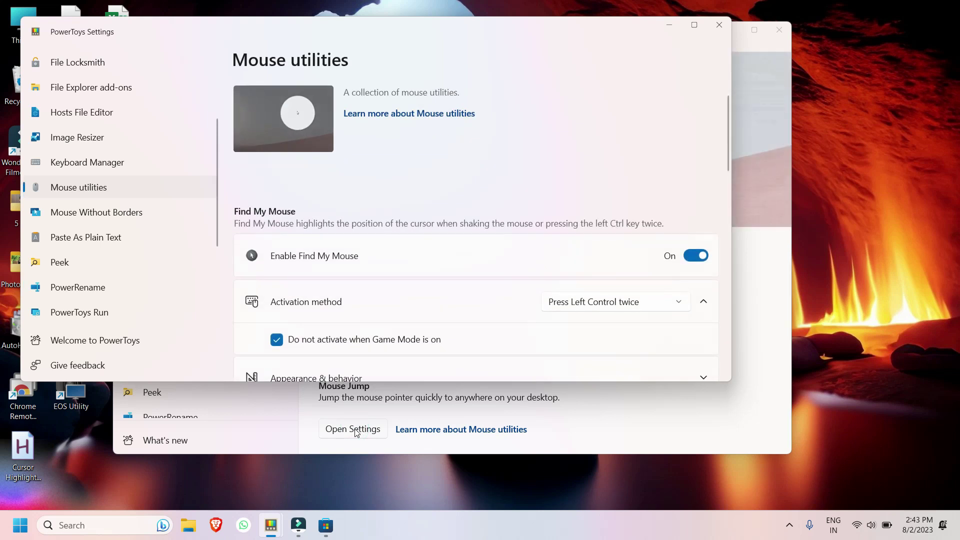
left_click(693, 27)
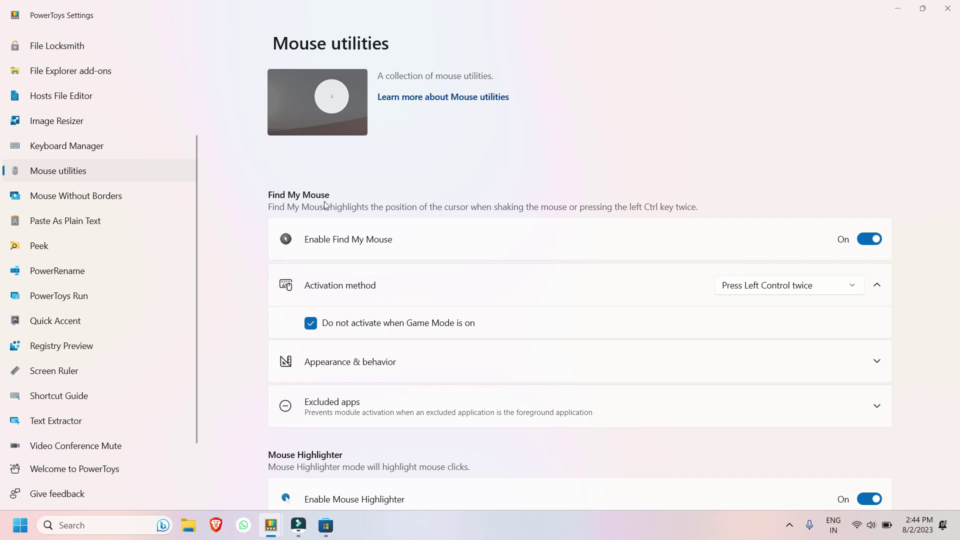
key("ctrl")
key("ctrl")
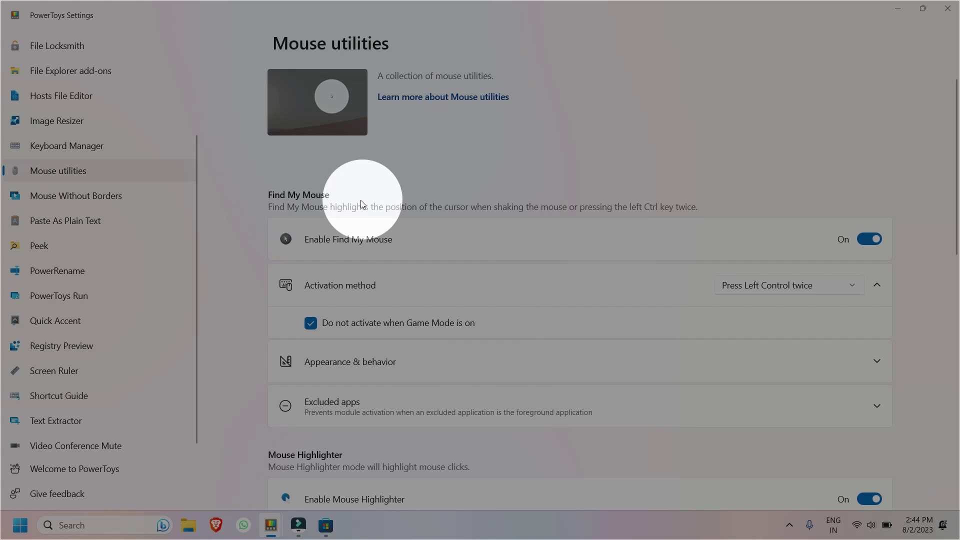
Step: Turn Find My Mouse off and back on
scroll(395, 253, "down", 1)
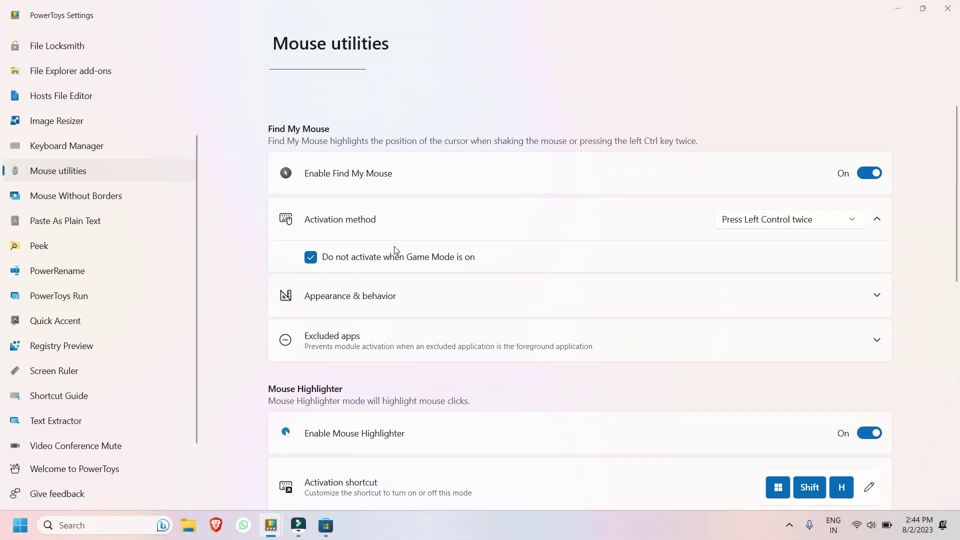
left_click(874, 174)
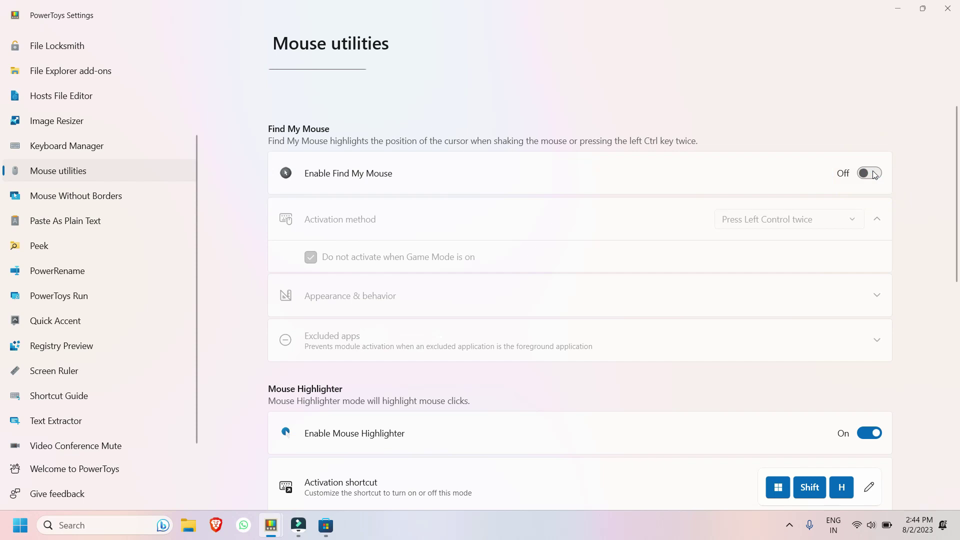
left_click(874, 174)
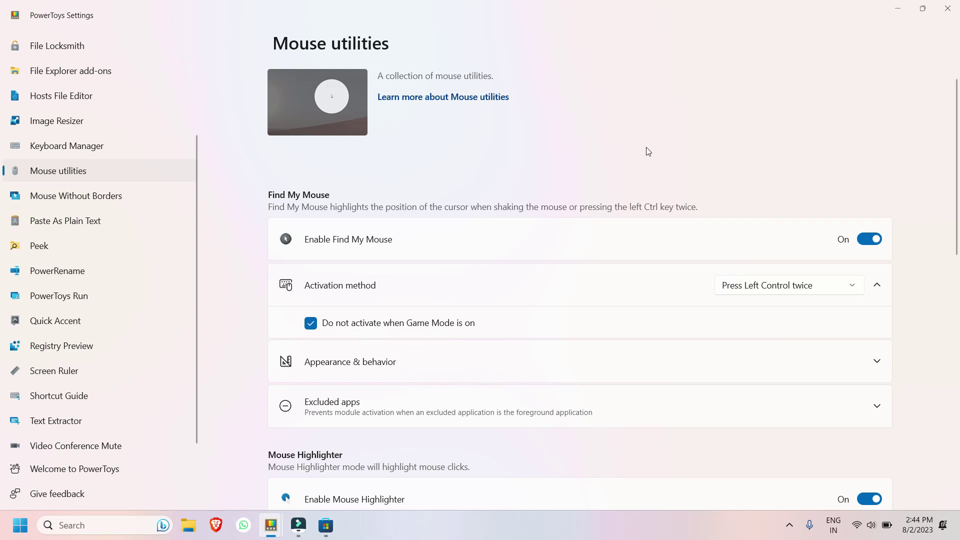
Step: Test that the re-enabled Find My Mouse spotlight highlights the pointer by triggering it twice
key("ctrl")
key("ctrl")
key("ctrl")
key("ctrl")
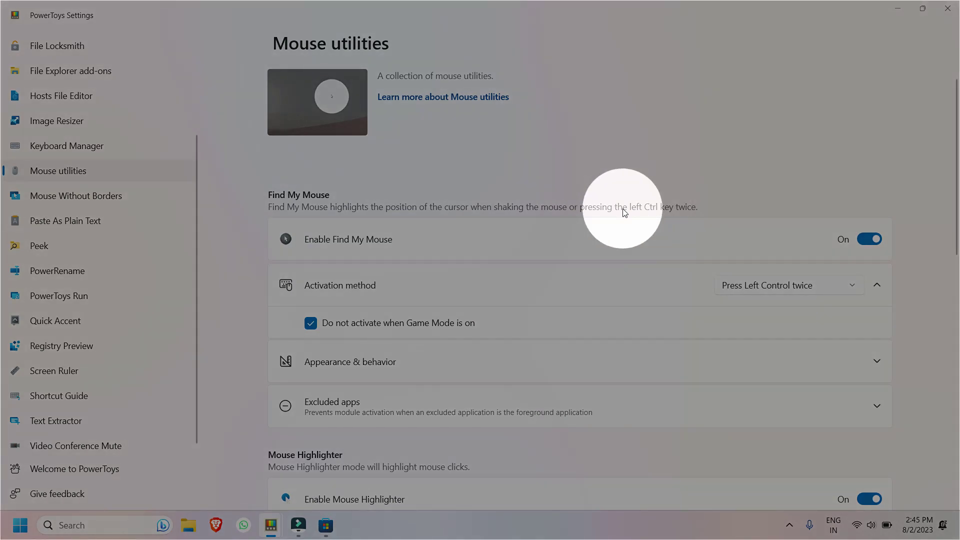
Step: Set the Find My Mouse activation method to Shake mouse
scroll(414, 193, "down", 2)
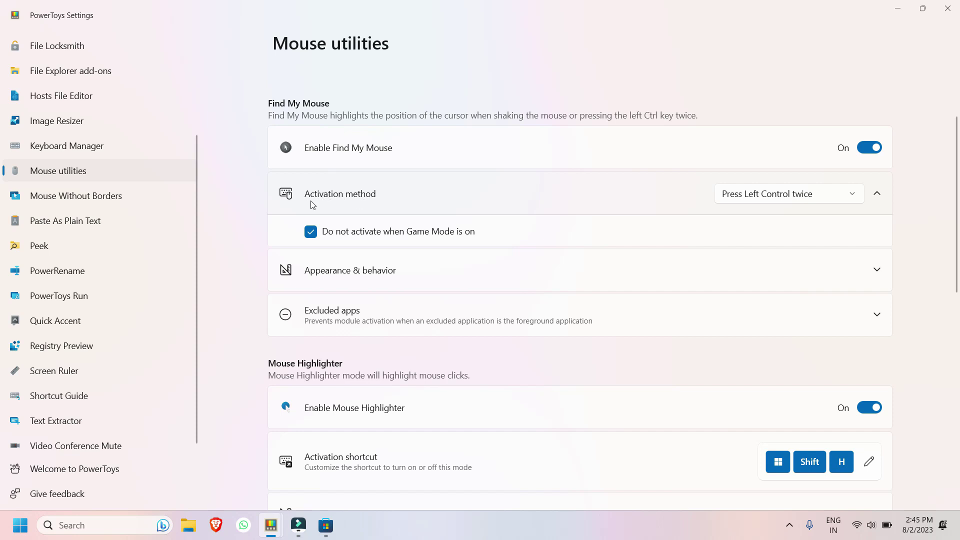
left_click(760, 199)
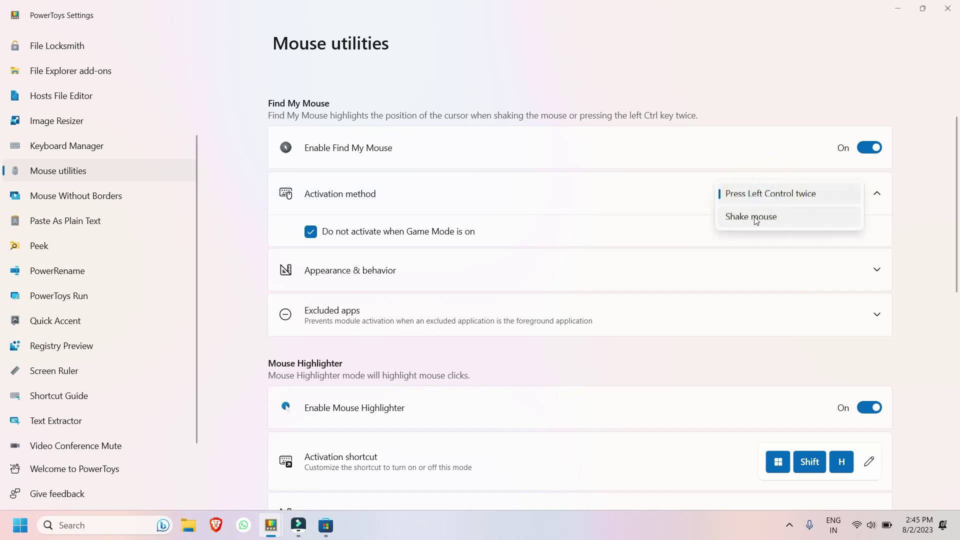
left_click(775, 217)
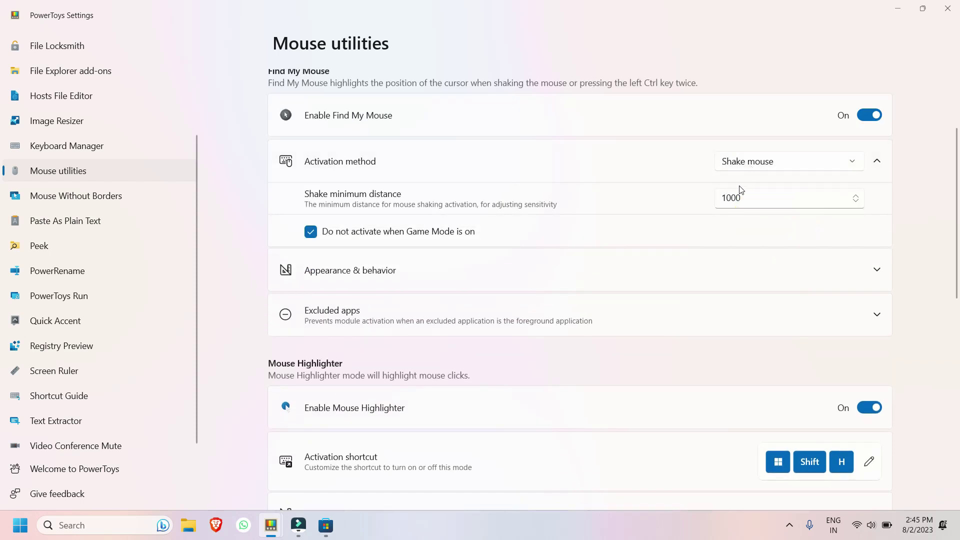
mouse_move(467, 249)
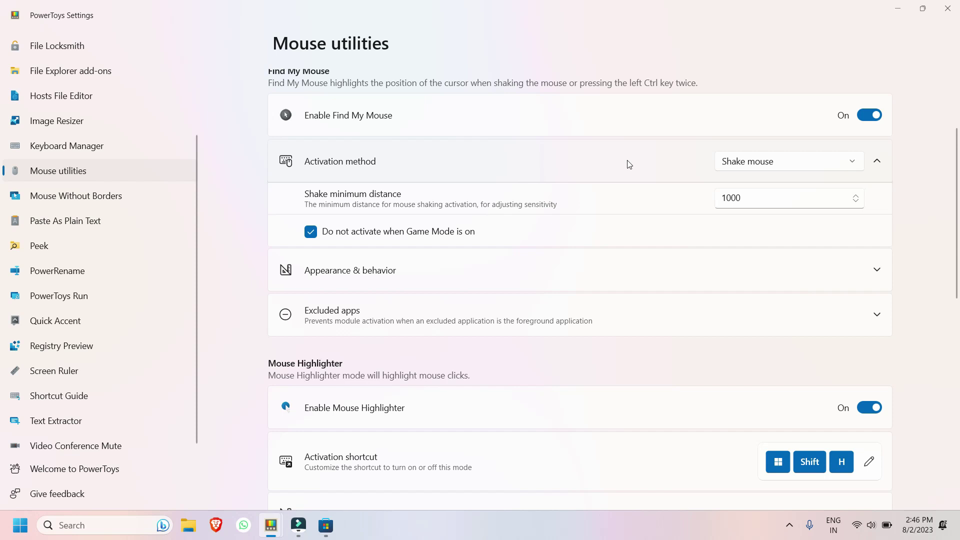
Step: Set the Find My Mouse activation method back to Press Left Control twice and try the spotlight
left_click(779, 168)
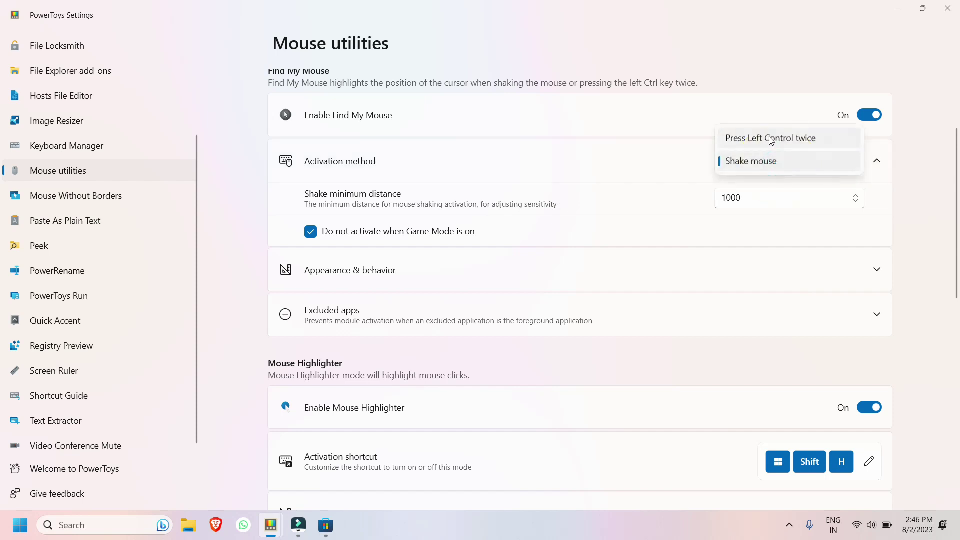
left_click(769, 138)
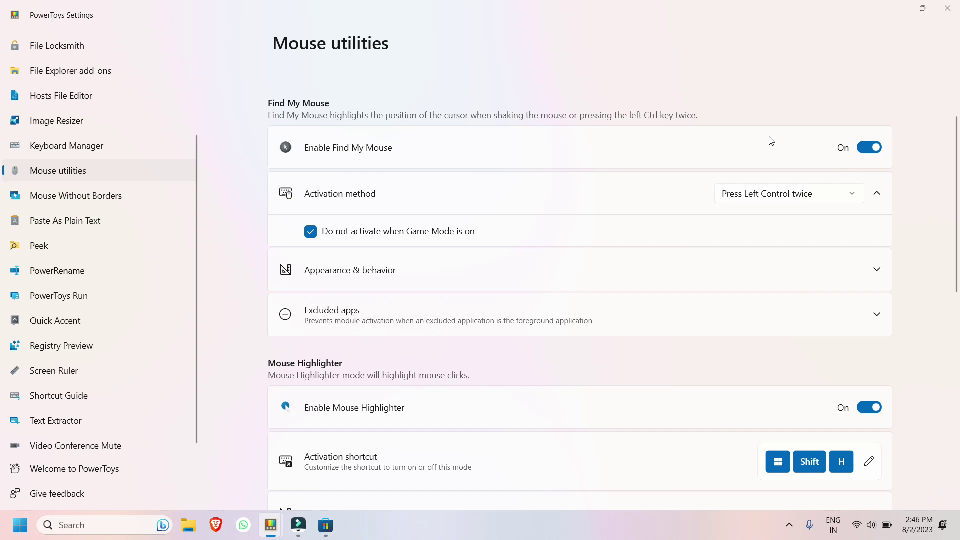
key("ctrl")
key("ctrl")
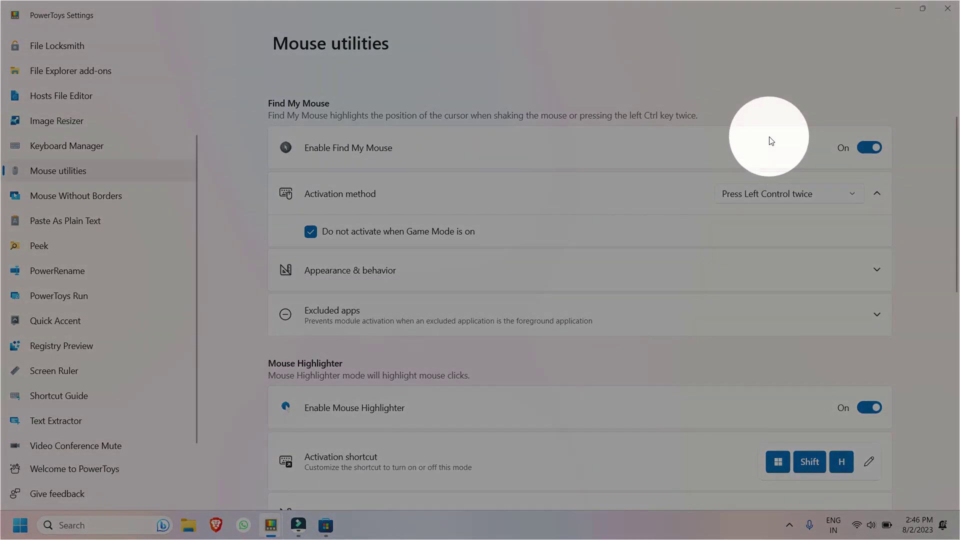
Step: Test the Mouse Highlighter on primary and secondary clicks over the blank area beside its heading
scroll(728, 182, "down", 5)
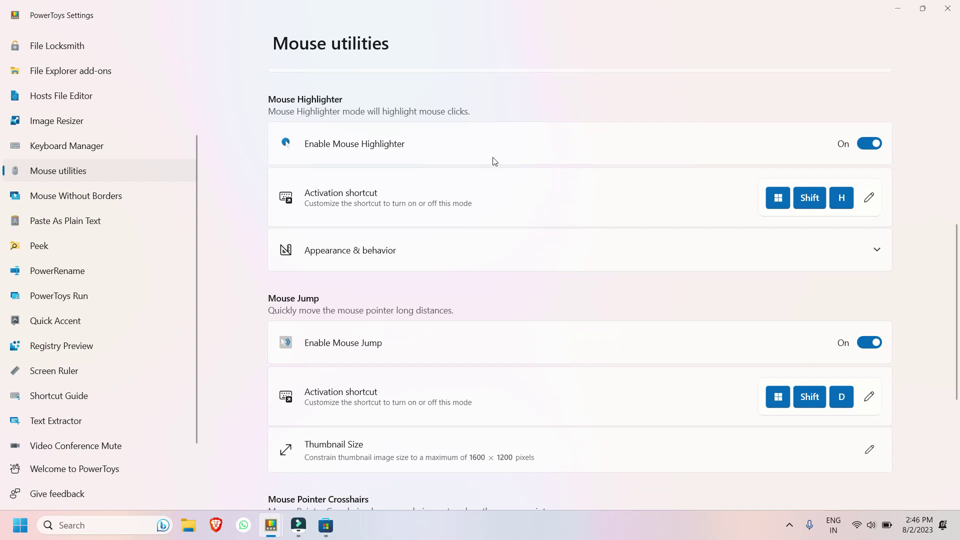
left_click(558, 106)
left_click(558, 105)
right_click(557, 104)
right_click(558, 104)
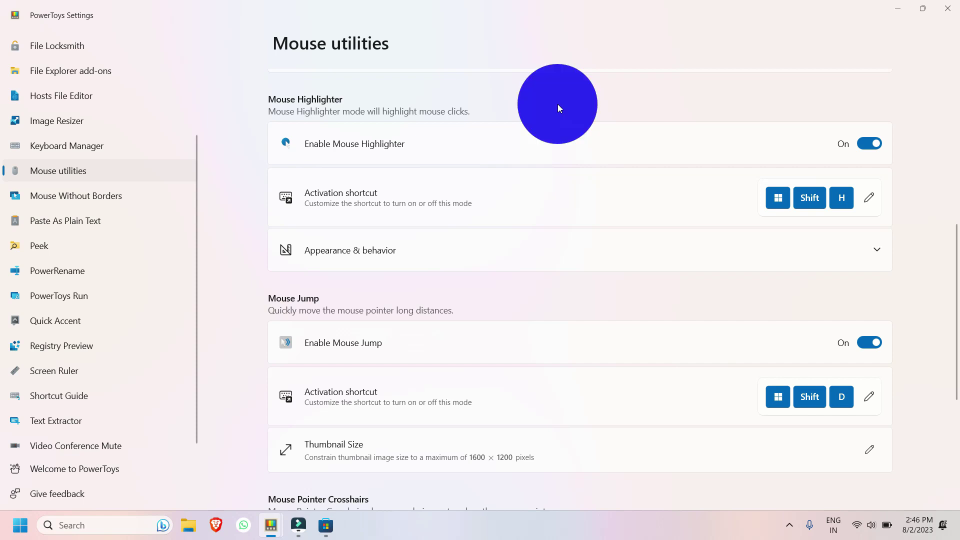
right_click(558, 105)
left_click(557, 104)
left_click(557, 104)
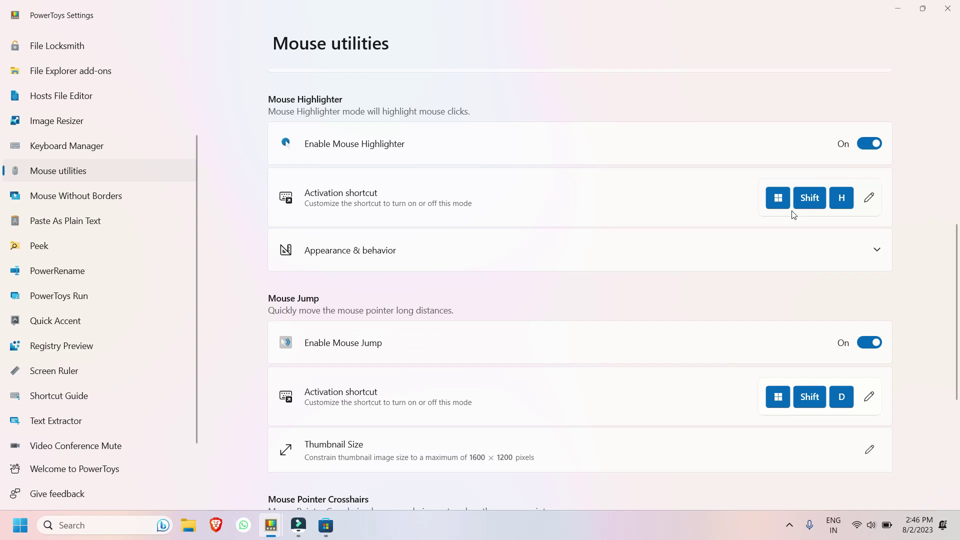
Step: Open the Mouse Highlighter's activation shortcut for editing and cancel the dialog
left_click(870, 196)
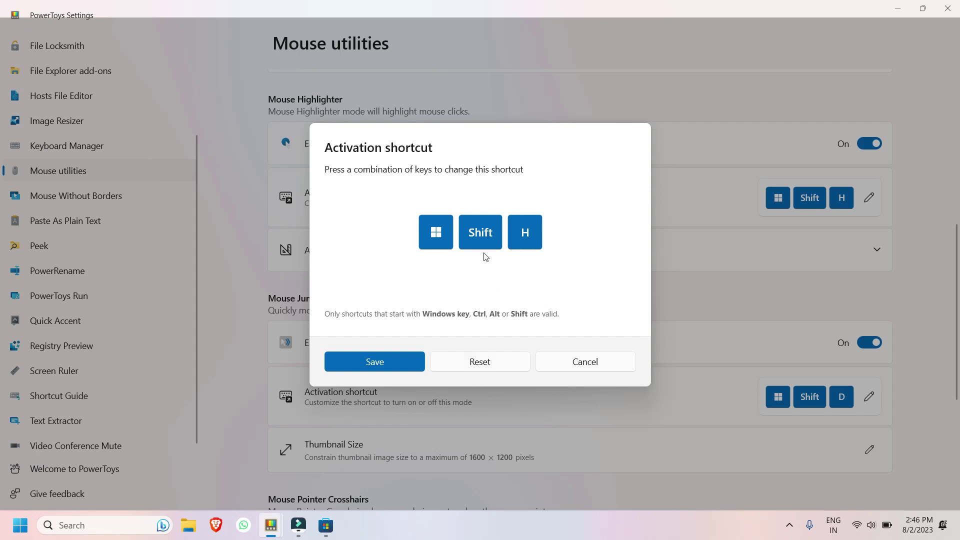
left_click(578, 361)
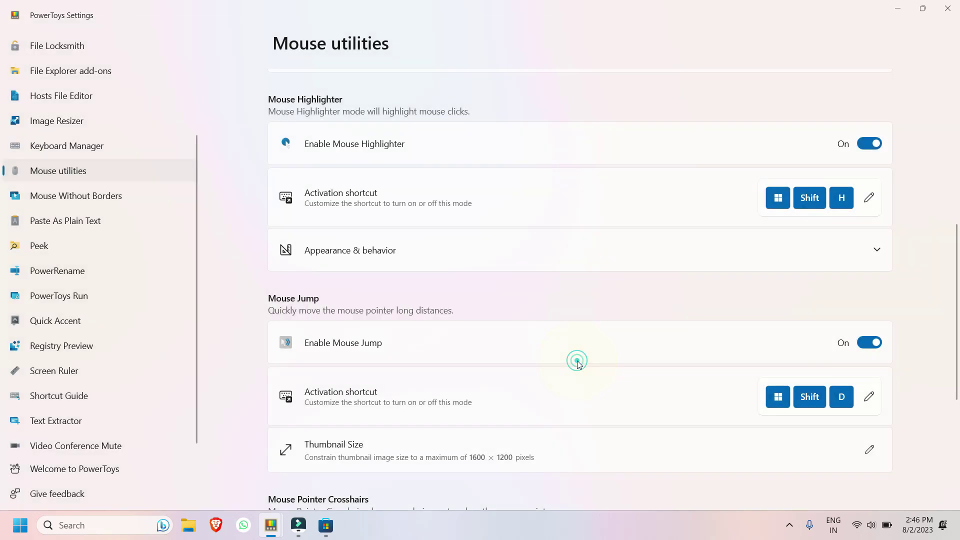
Step: Expand the Mouse Highlighter's Appearance & behavior settings and set the primary button highlight color to red (#D3FF0000)
left_click(425, 267)
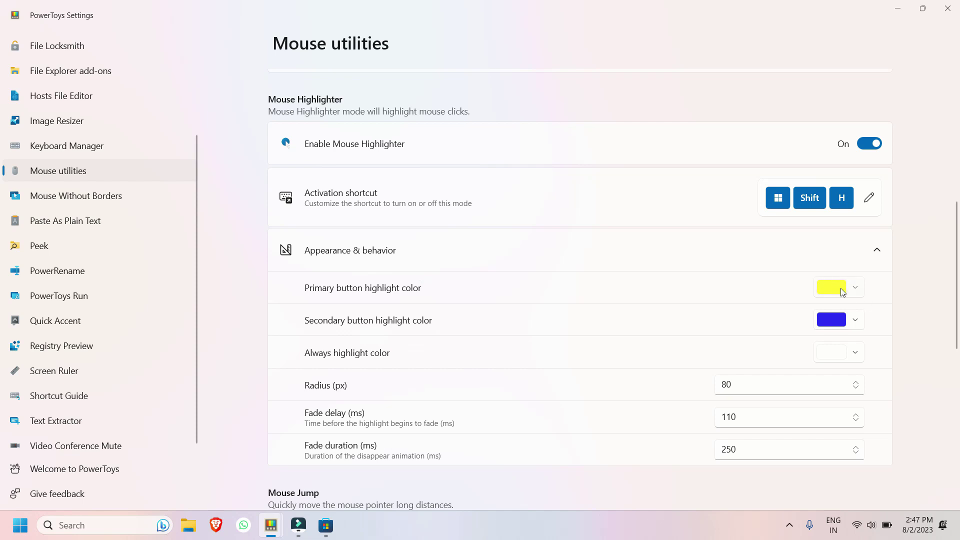
left_click(856, 289)
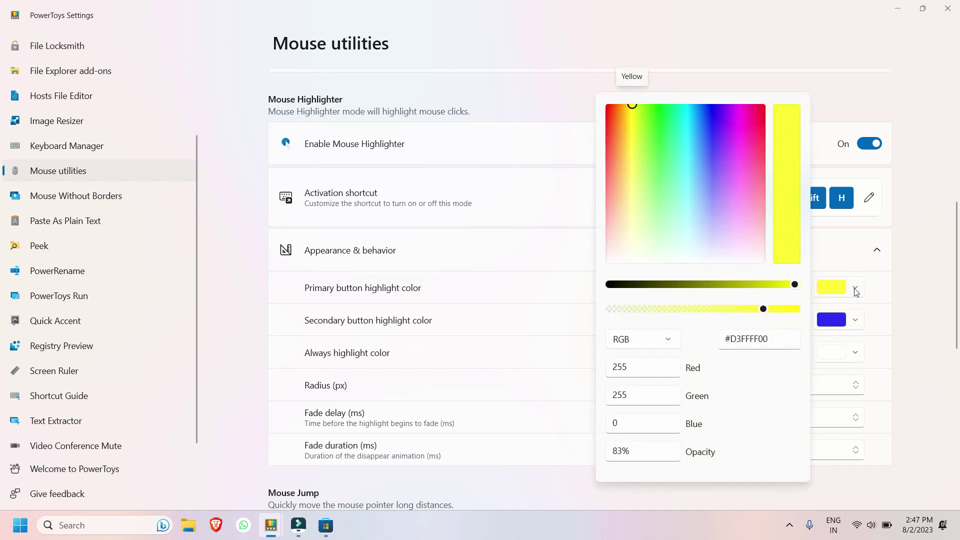
left_click(609, 111)
left_click(541, 293)
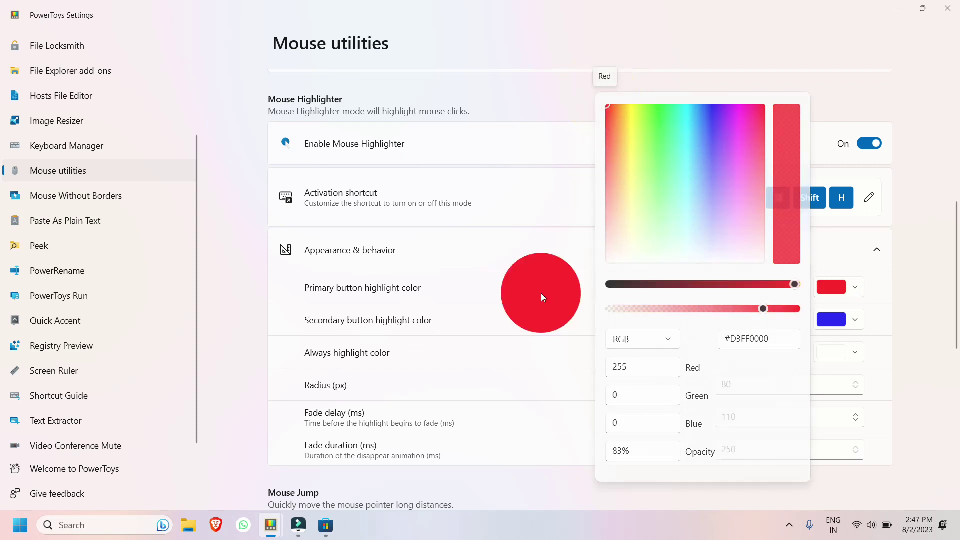
Step: Change the Mouse Highlighter's primary button highlight color to yellow
left_click(855, 287)
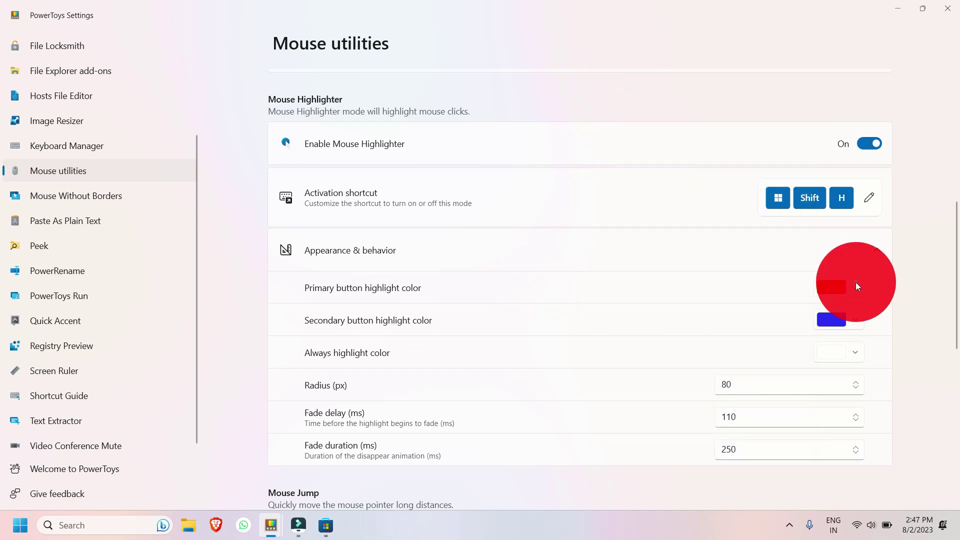
left_click_drag(632, 113, 632, 106)
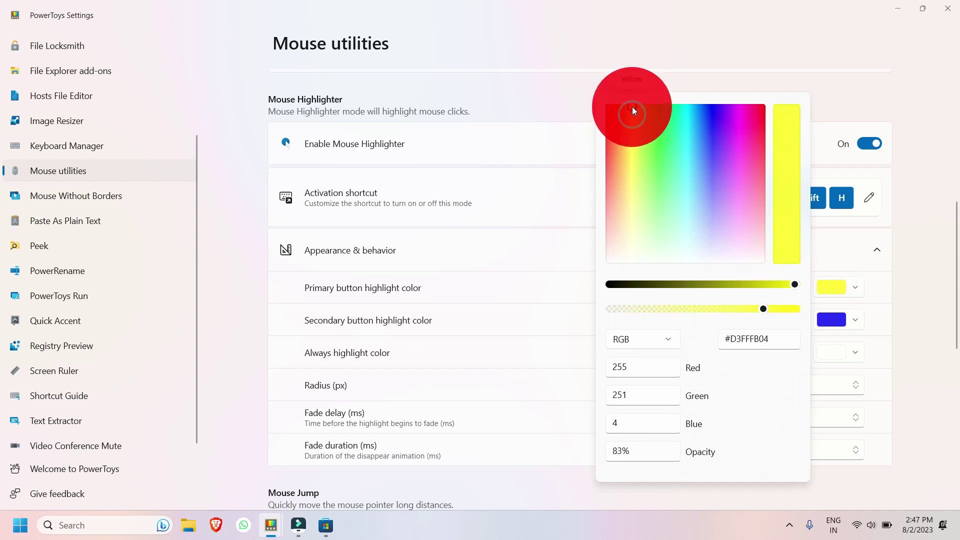
left_click(925, 305)
Step: Set the Mouse Highlighter's secondary button highlight color to light blue and test it with a secondary click
left_click(855, 319)
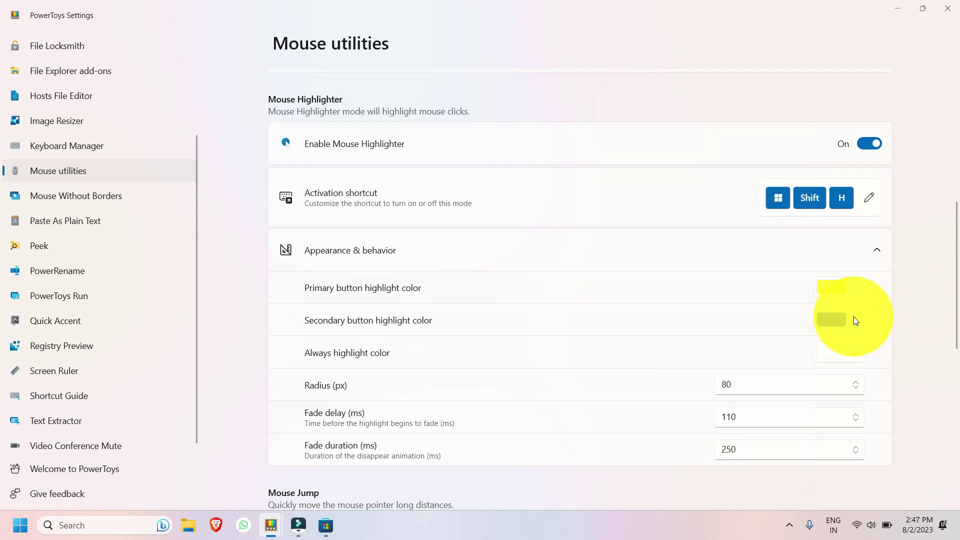
left_click_drag(715, 139, 698, 137)
left_click(905, 318)
right_click(716, 288)
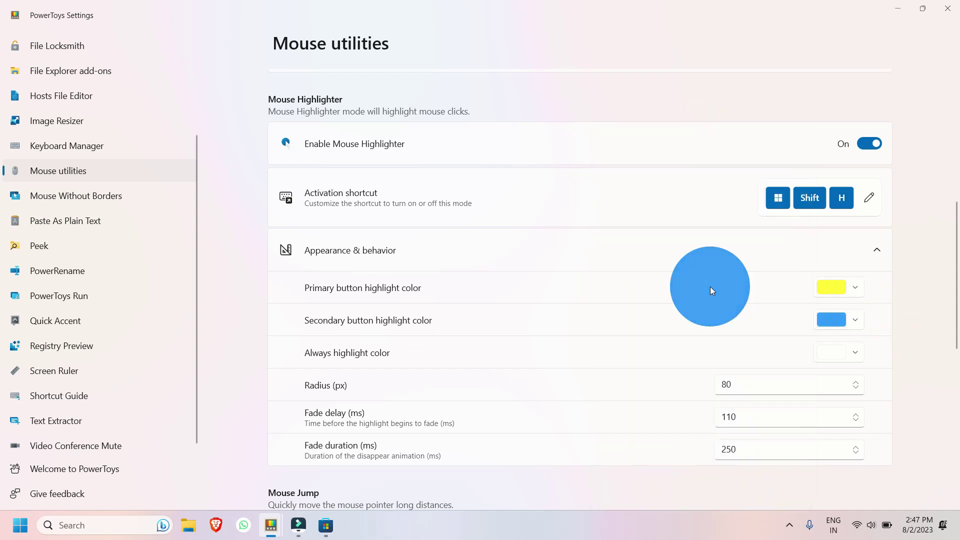
scroll(695, 270, "down", 1)
scroll(695, 266, "down", 3)
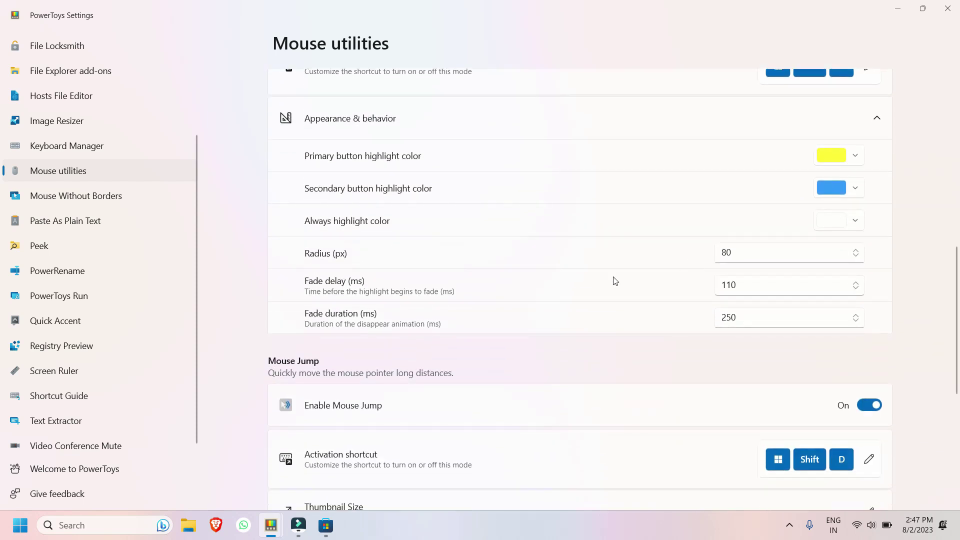
Step: Inspect the Mouse Highlighter's radius setting and collapse its Appearance & behavior section
left_click(737, 255)
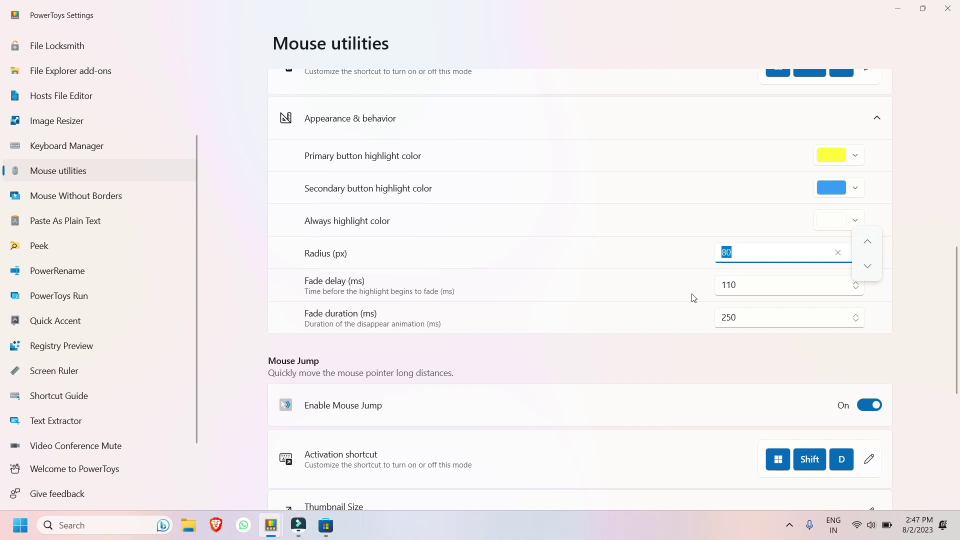
scroll(573, 275, "up", 2)
scroll(573, 275, "up", 2)
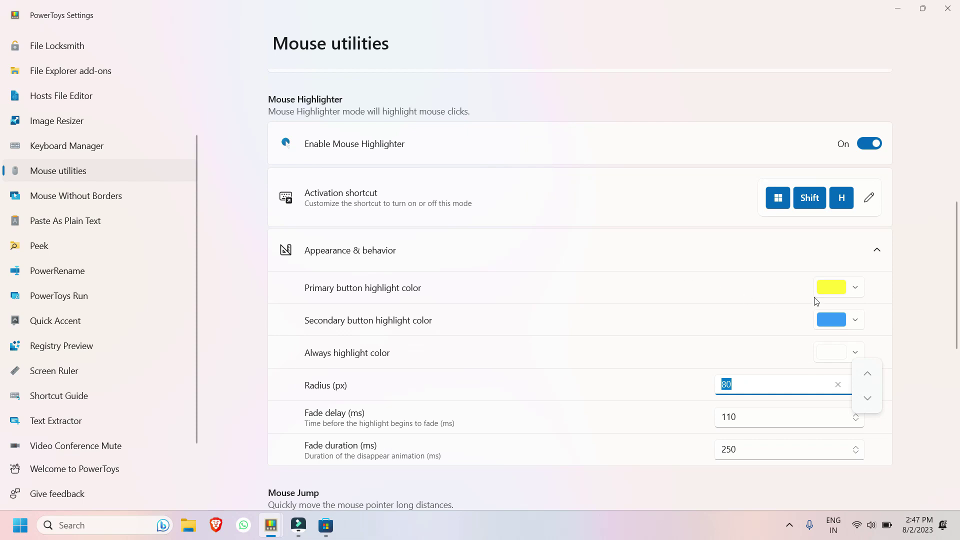
left_click(914, 325)
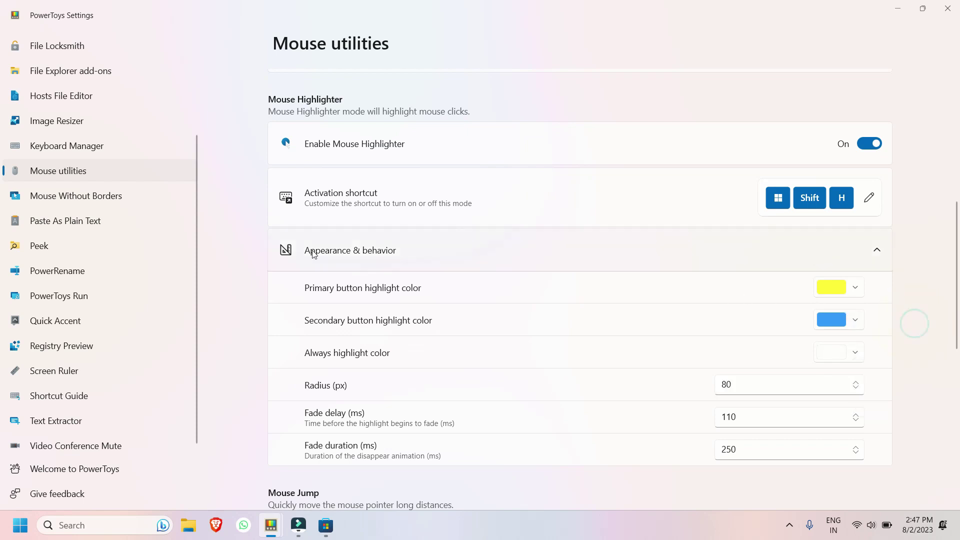
left_click(544, 251)
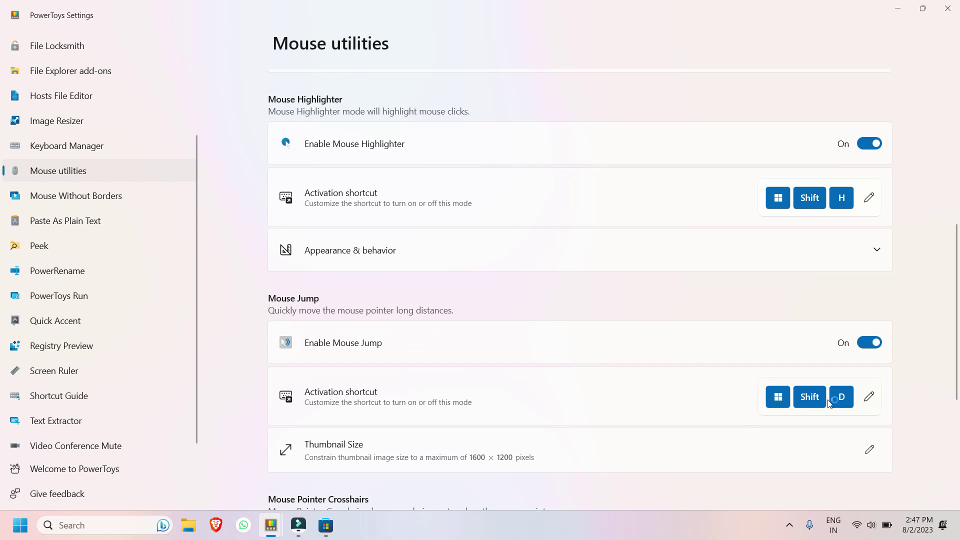
Step: Activate Mouse Jump, locate the pointer with Find My Mouse, and jump to the PowerToys Settings title through the thumbnail preview
key("super+shift+d")
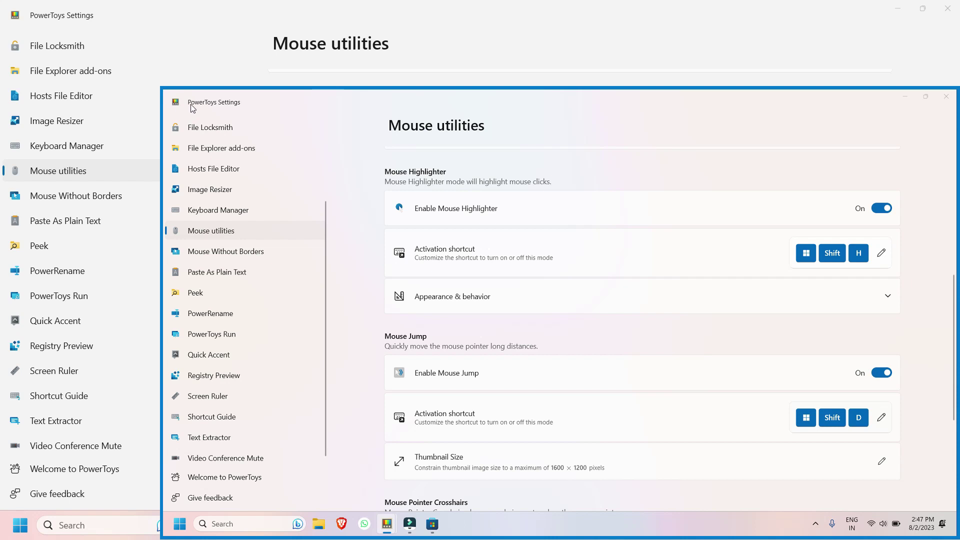
key("ctrl")
key("ctrl")
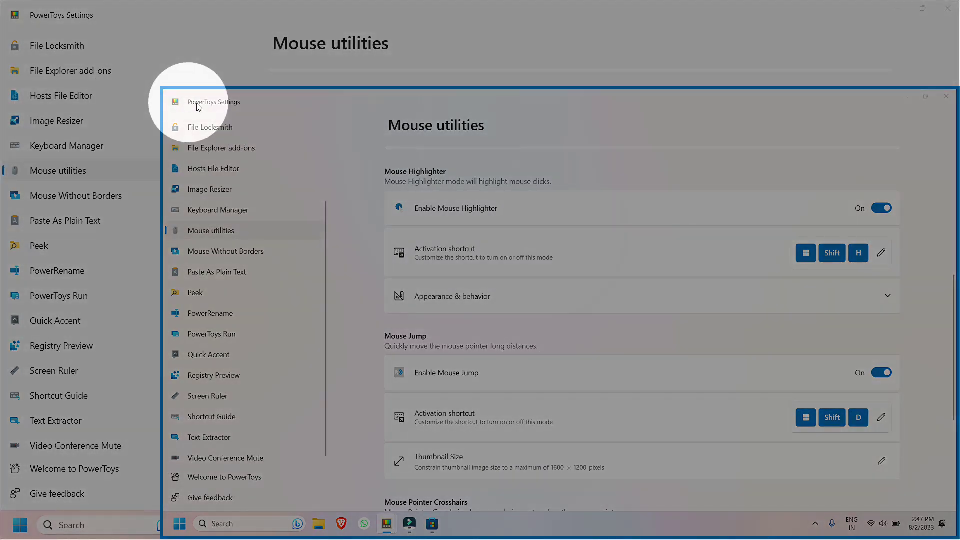
left_click(190, 104)
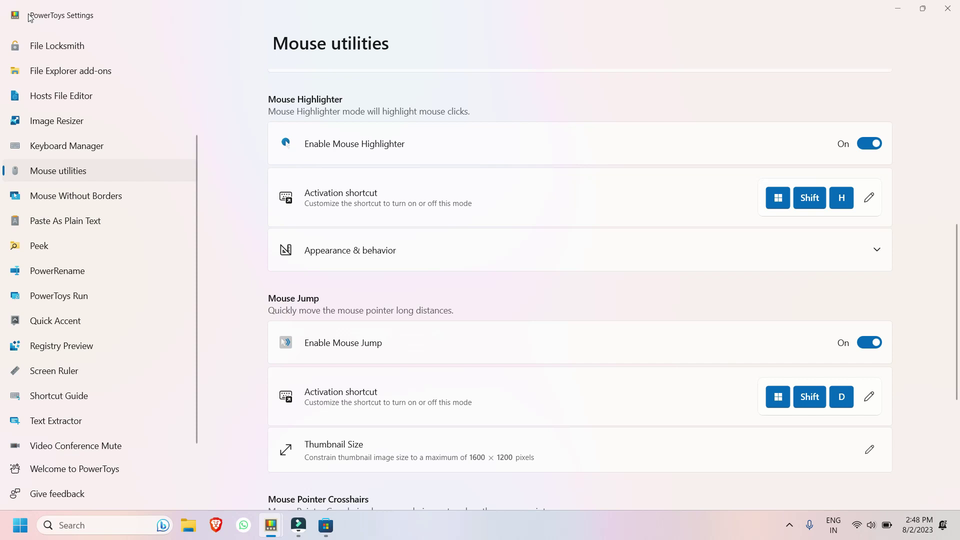
Step: Activate the Mouse Pointer Crosshairs with their assigned shortcut
scroll(509, 238, "down", 5)
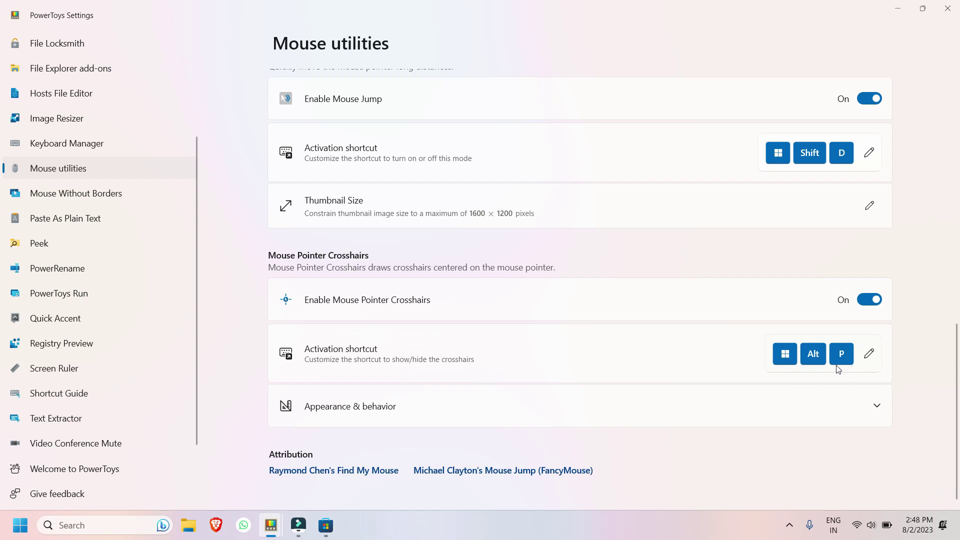
key("super+alt+p")
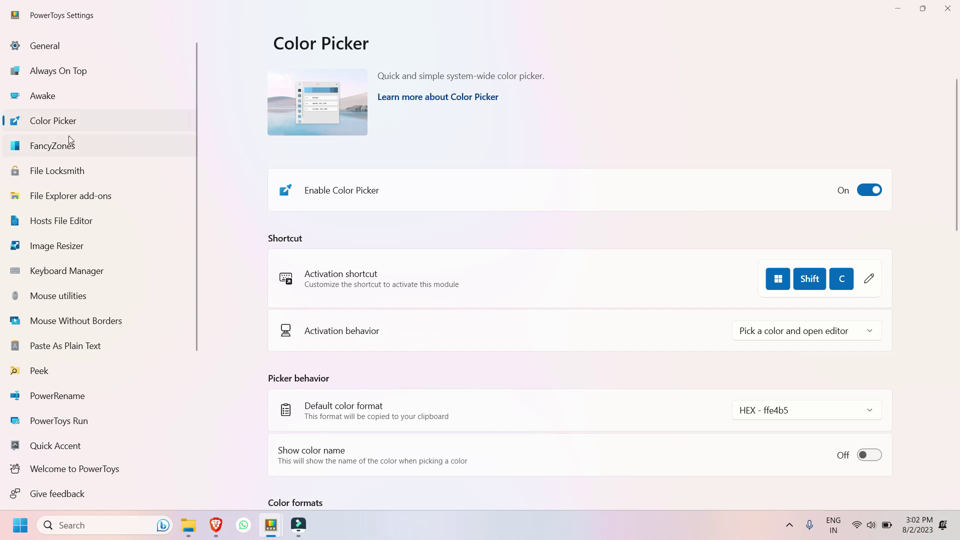
Step: Open the Color Picker settings and close the PowerToys Settings window
left_click(64, 124)
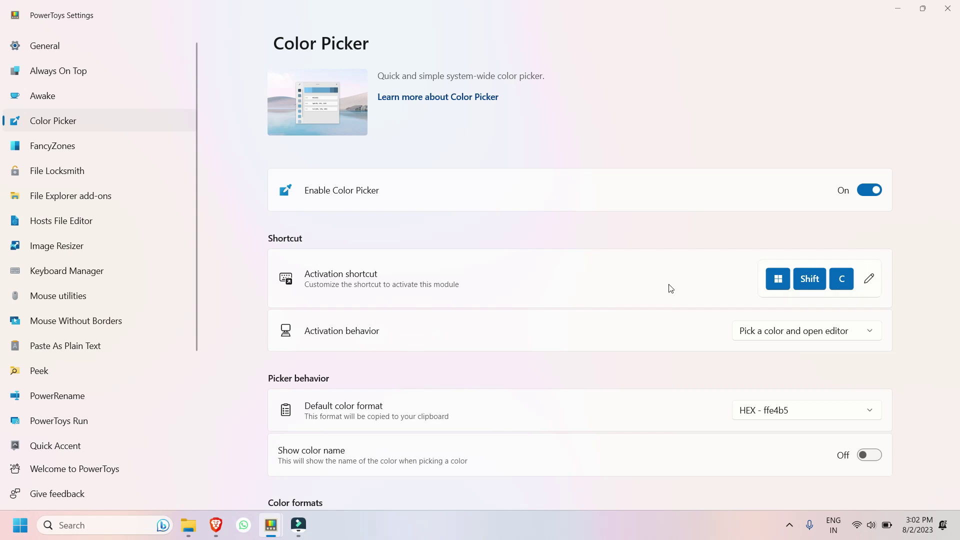
left_click(954, 5)
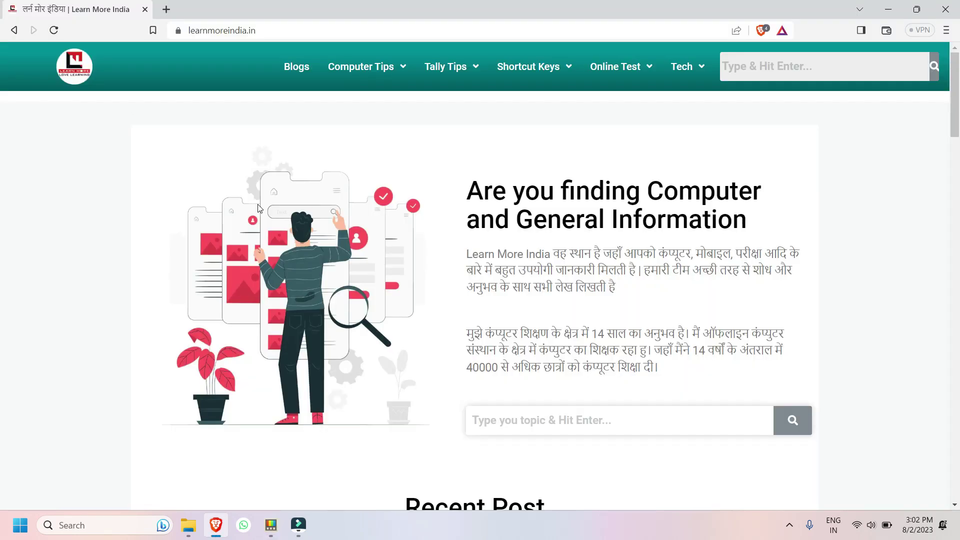
Step: Examine the colors of the CorelDraw Tips and Auto-CAD Tips icons on the web page with the Color Picker's magnifier
scroll(435, 214, "down", 10)
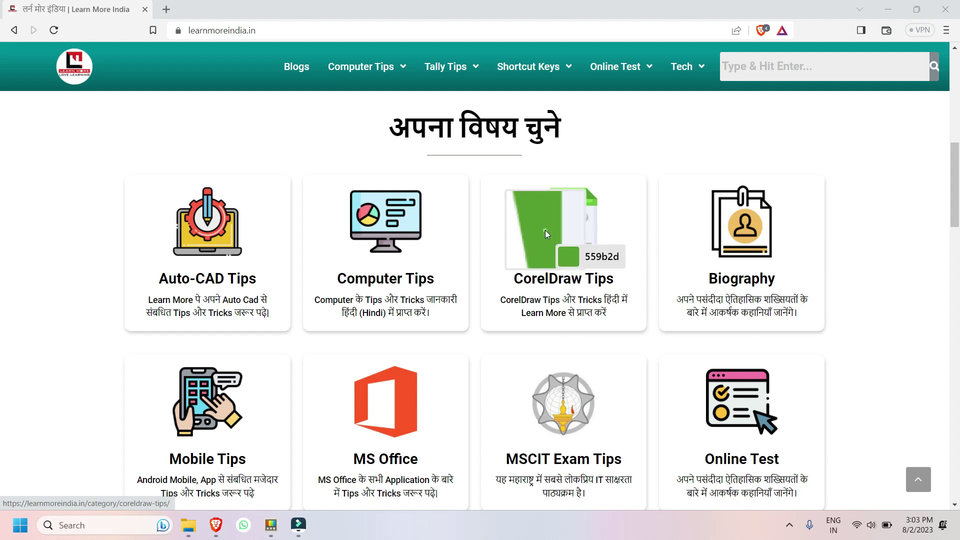
scroll(546, 232, "up", 1)
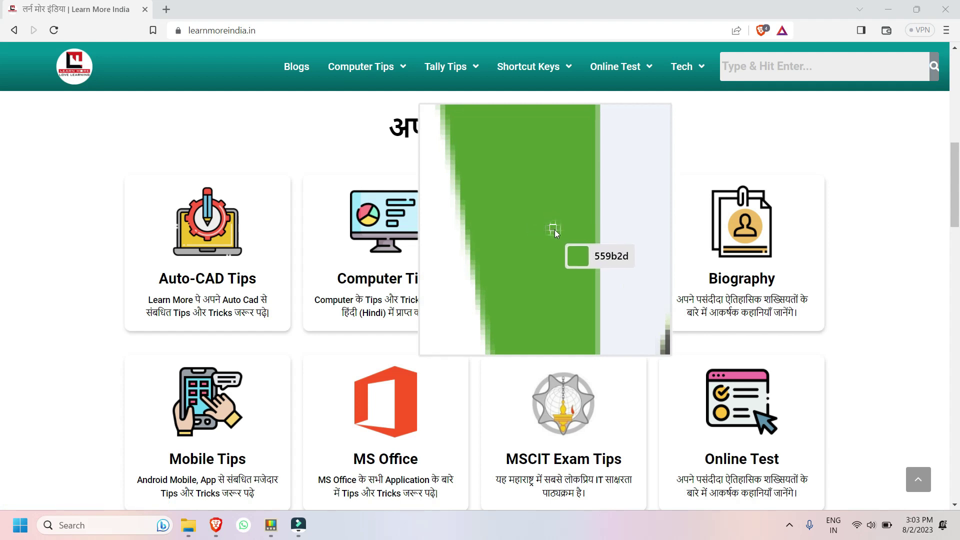
scroll(555, 229, "down", 1)
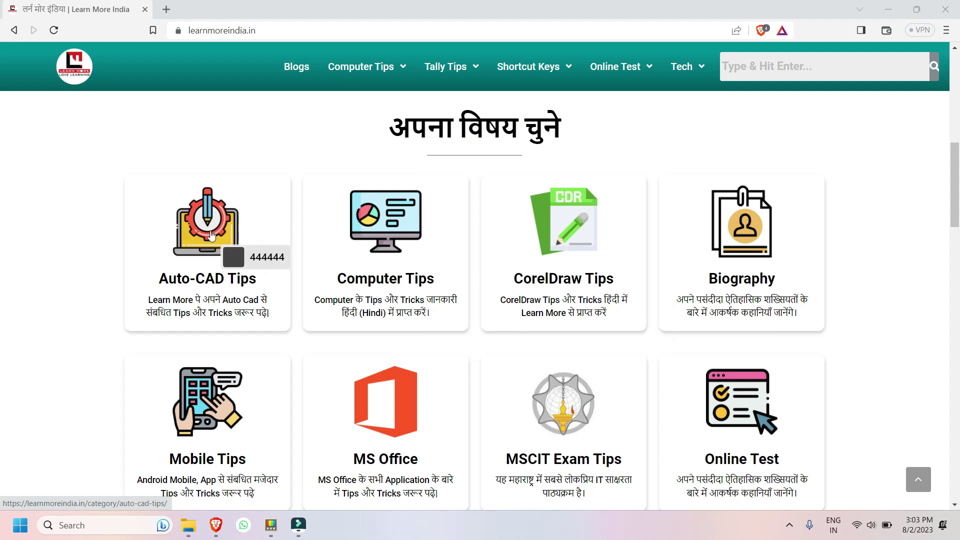
scroll(210, 230, "up", 2)
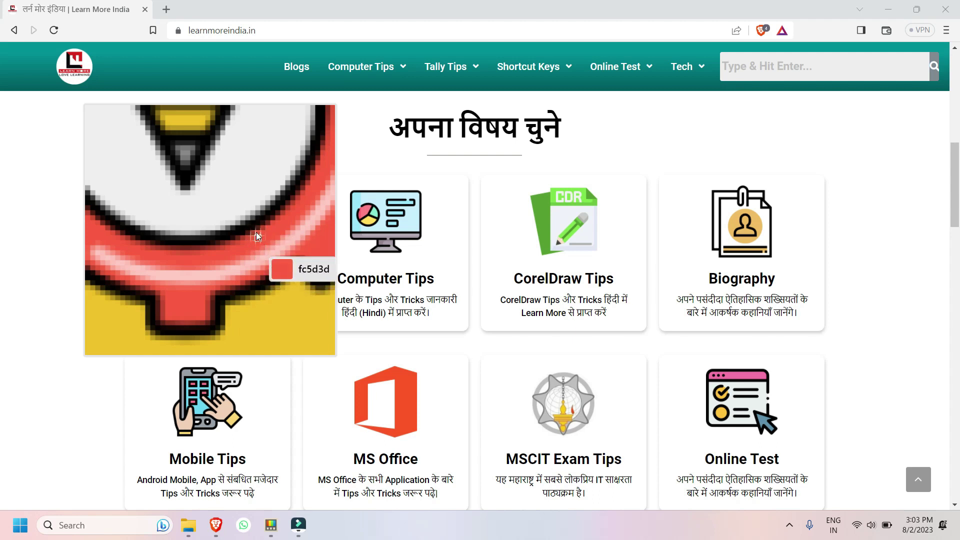
scroll(256, 235, "down", 2)
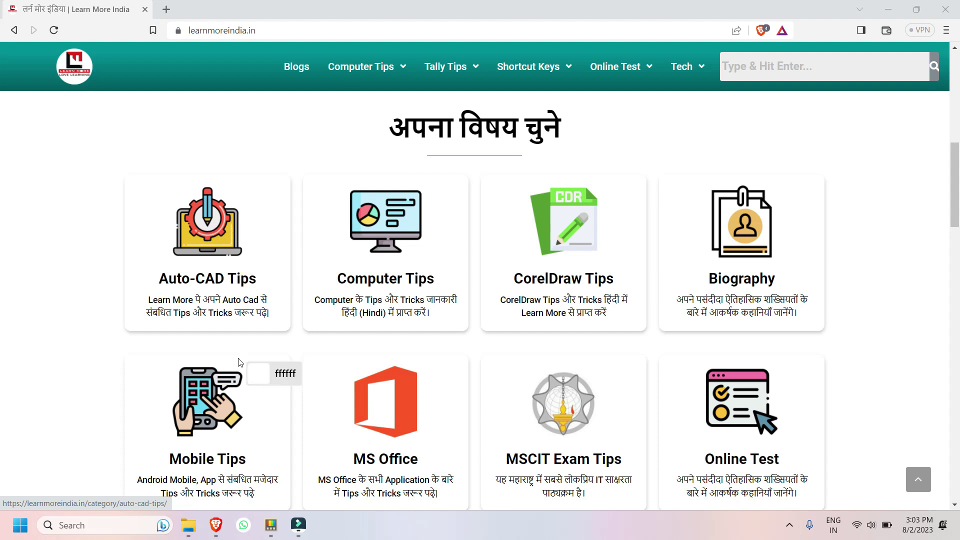
Step: Pick the yellow from the Auto-CAD Tips icon and close the color editor
left_click(224, 240)
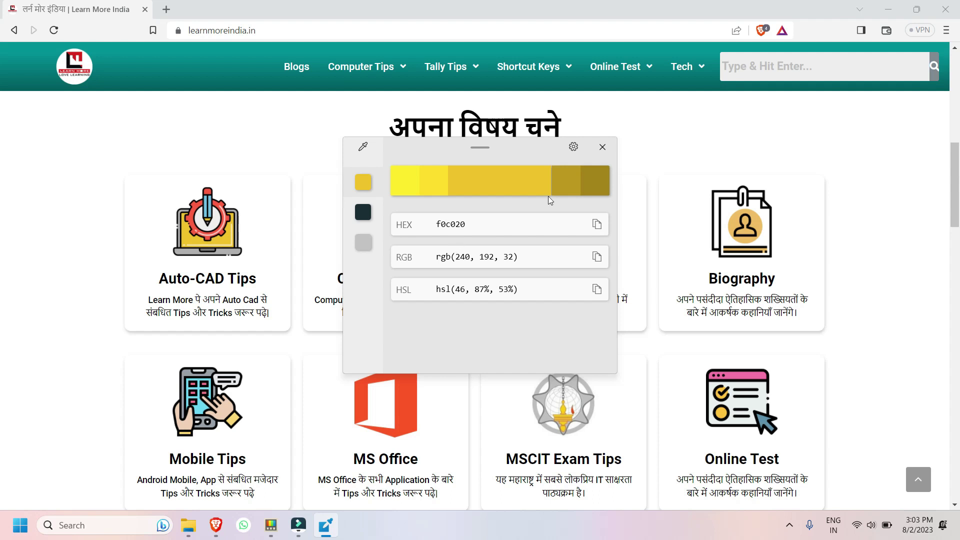
left_click(602, 150)
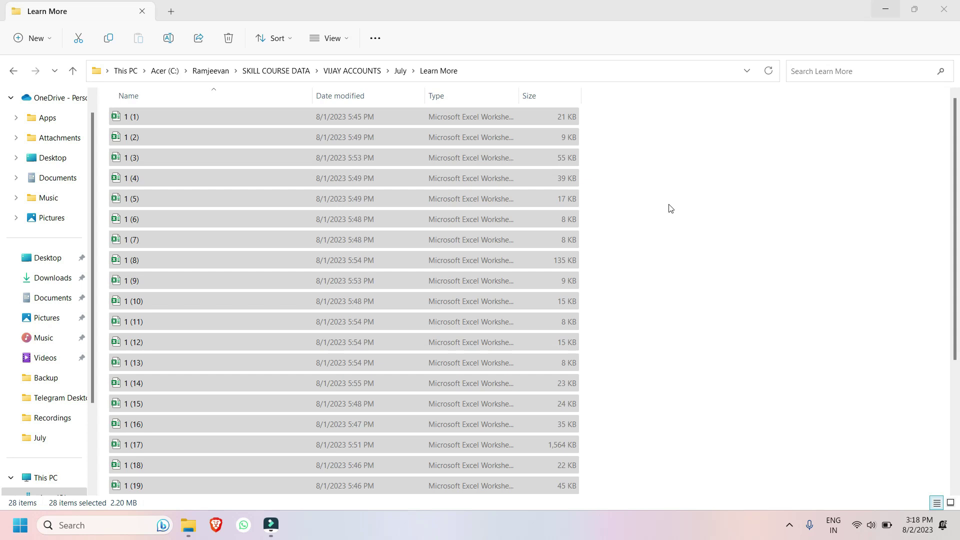
Step: Deselect the files in File Explorer's Learn More folder and look through the list of Excel workbooks
left_click(670, 207)
scroll(672, 210, "down", 3)
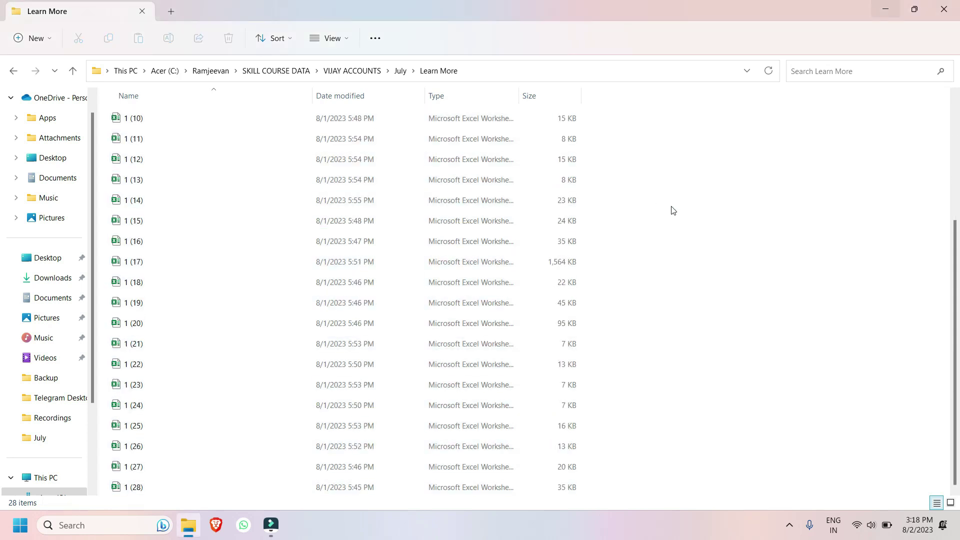
scroll(688, 245, "up", 3)
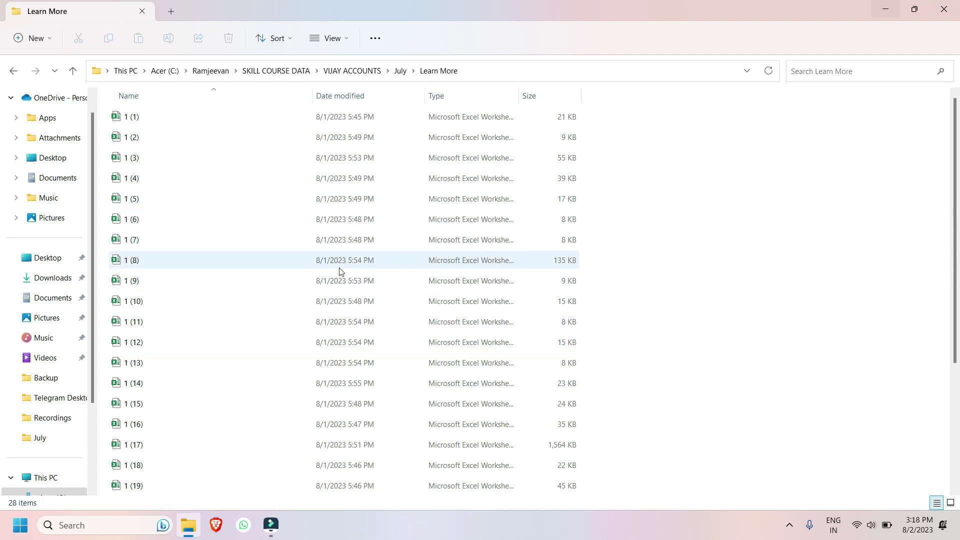
scroll(320, 275, "down", 1)
scroll(320, 276, "up", 1)
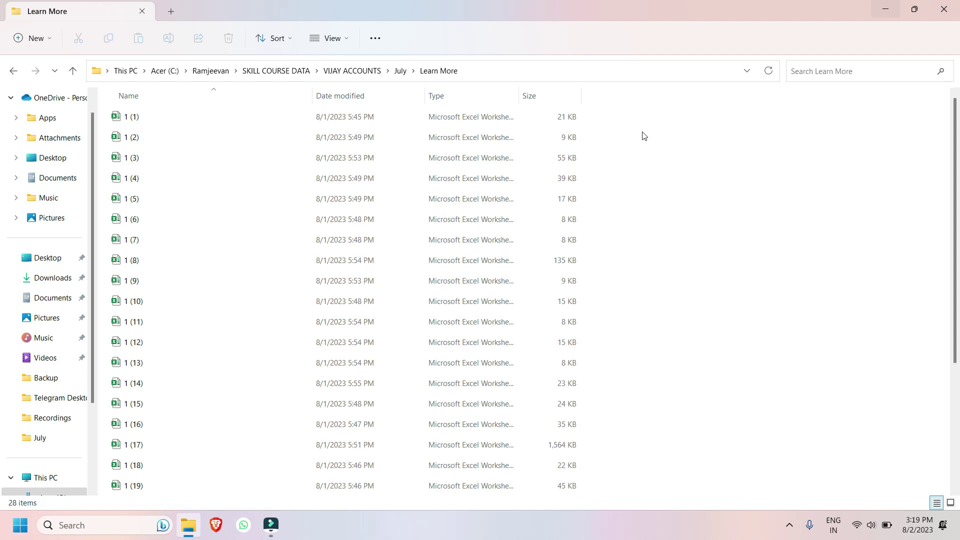
Step: Select all the Excel files in the Learn More folder and open them in PowerRename
key("ctrl+a")
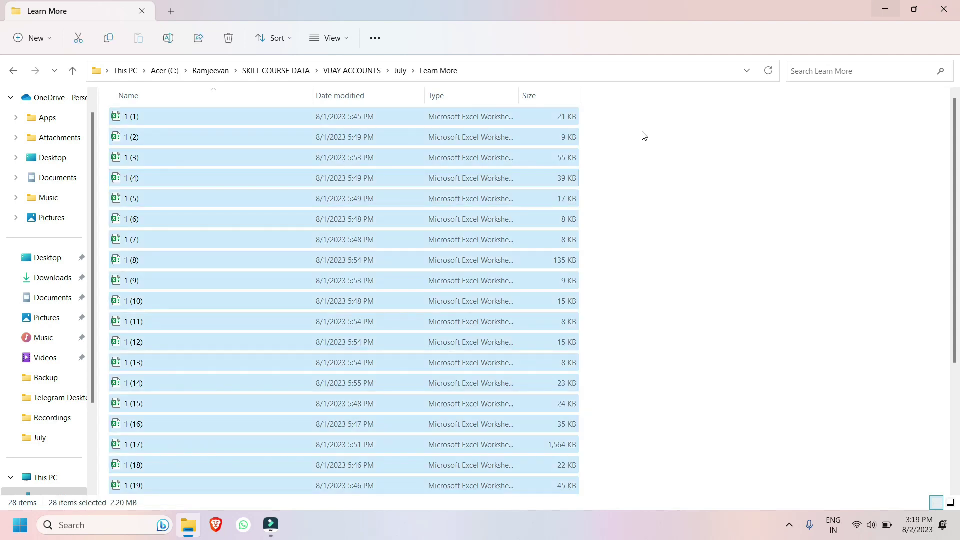
right_click(174, 161)
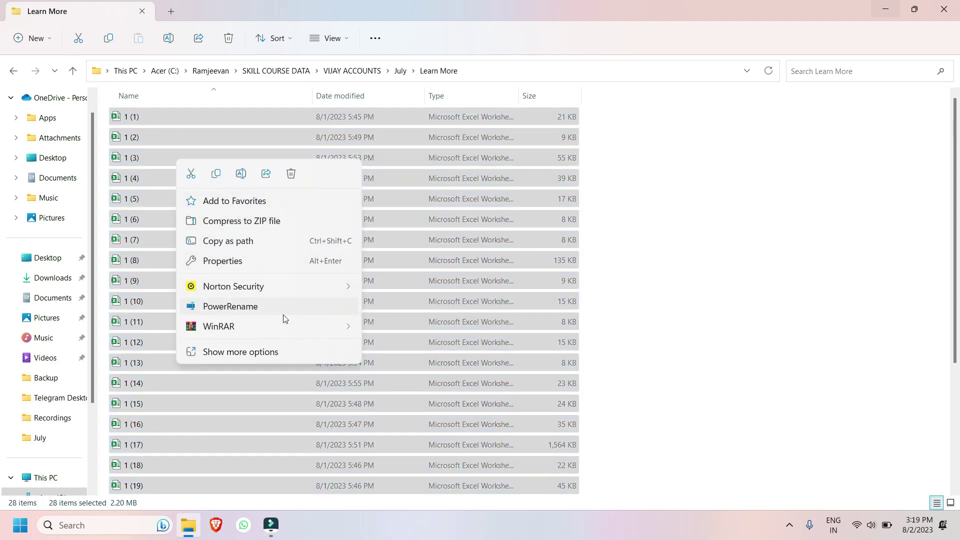
left_click(249, 310)
left_click(240, 309)
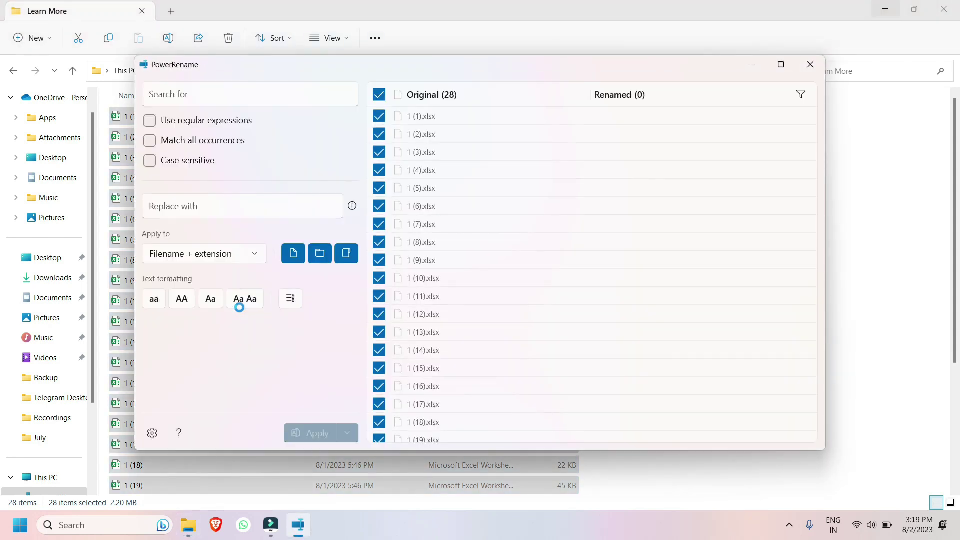
Step: Set the rename to replace "1" with "Learn More Sheet" and review the previewed file names
left_click(169, 101)
type("1")
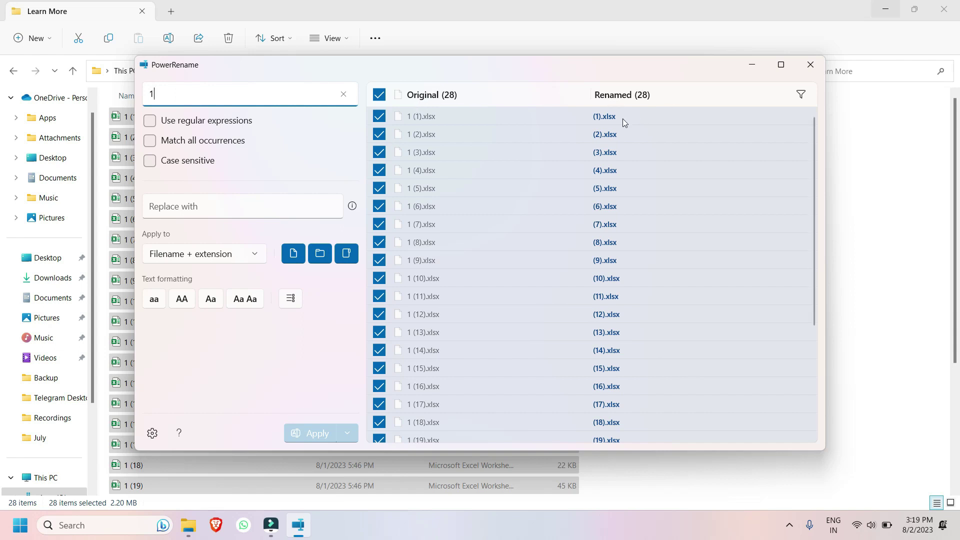
left_click(227, 199)
type("Learn More Sheet")
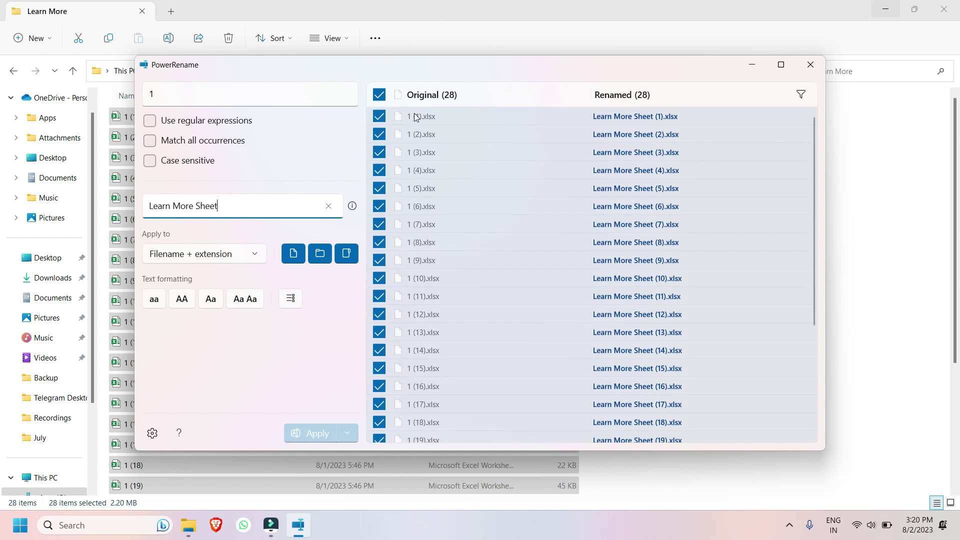
scroll(696, 322, "down", 3)
scroll(696, 322, "up", 3)
left_click(164, 89)
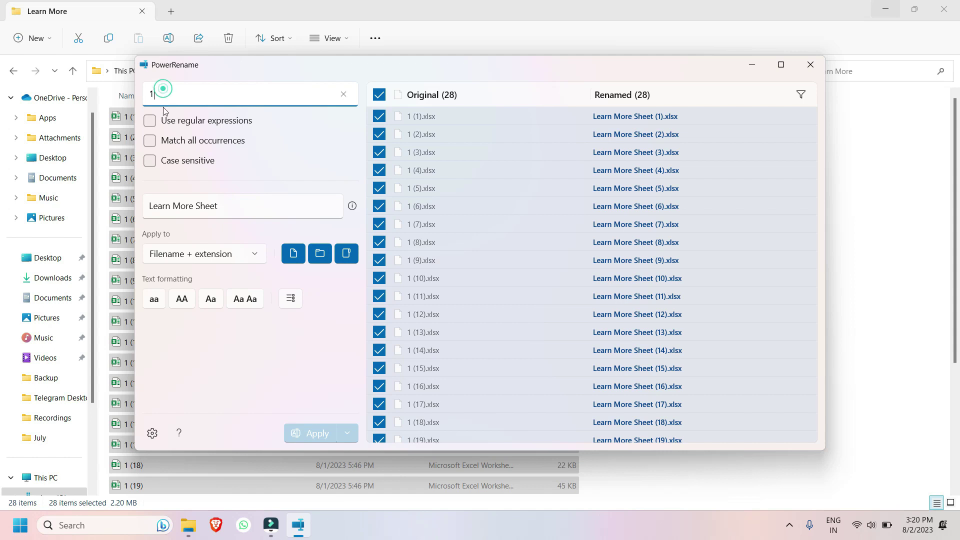
left_click(234, 207)
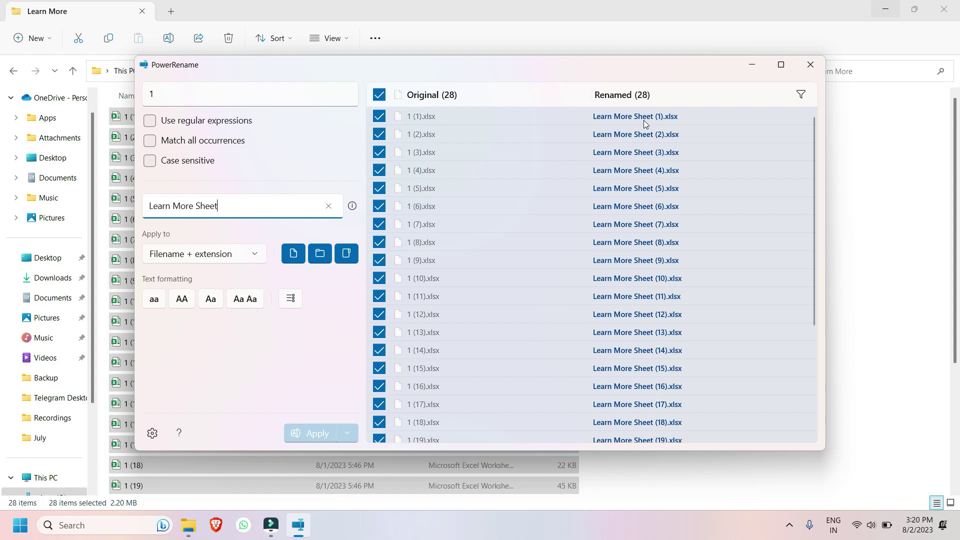
scroll(662, 226, "down", 3)
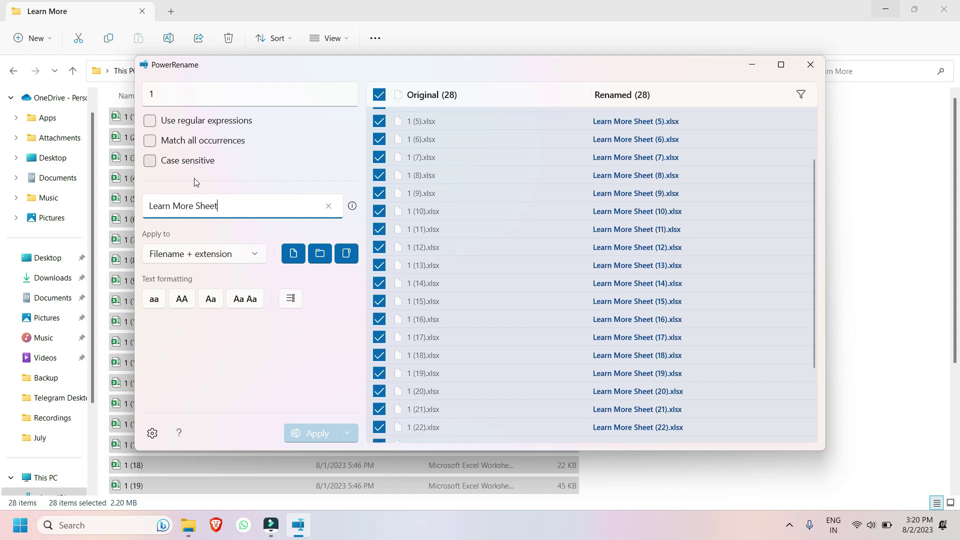
Step: Try the lowercase, uppercase, first-letter and title-case text formats on the new names, and choose uppercase
left_click(156, 300)
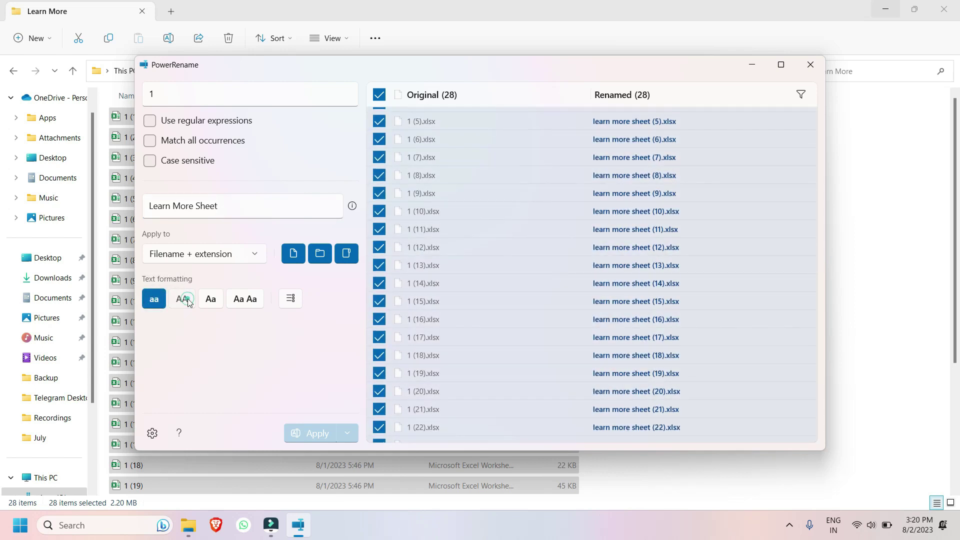
left_click(188, 302)
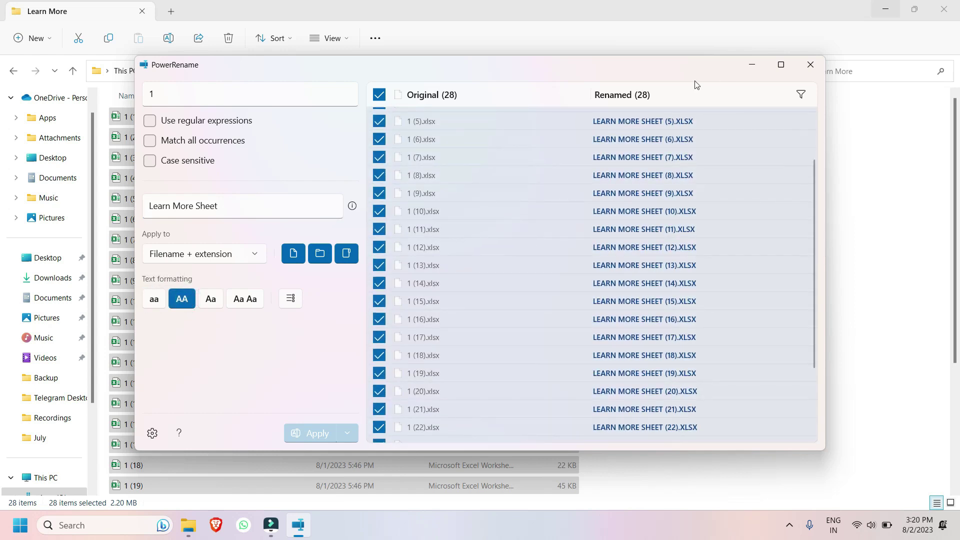
left_click(212, 302)
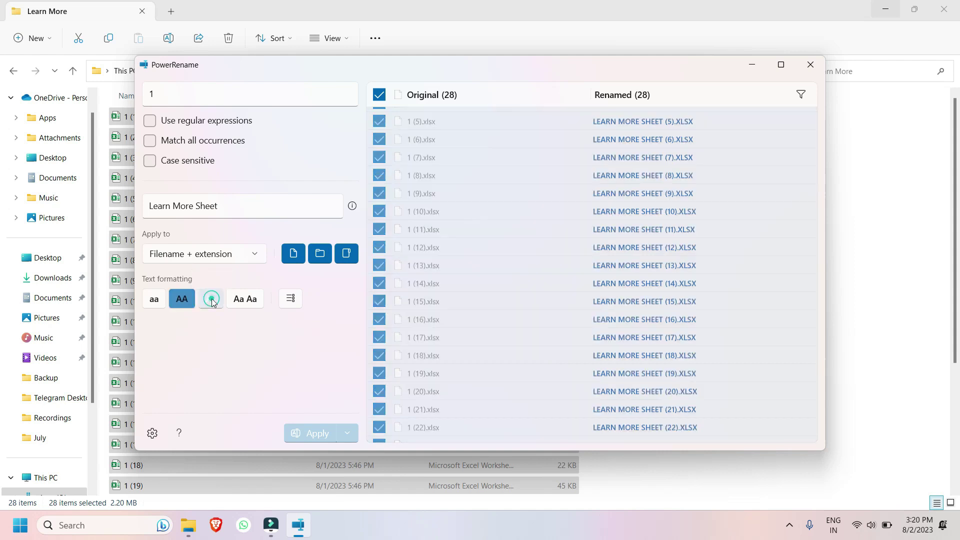
left_click(245, 300)
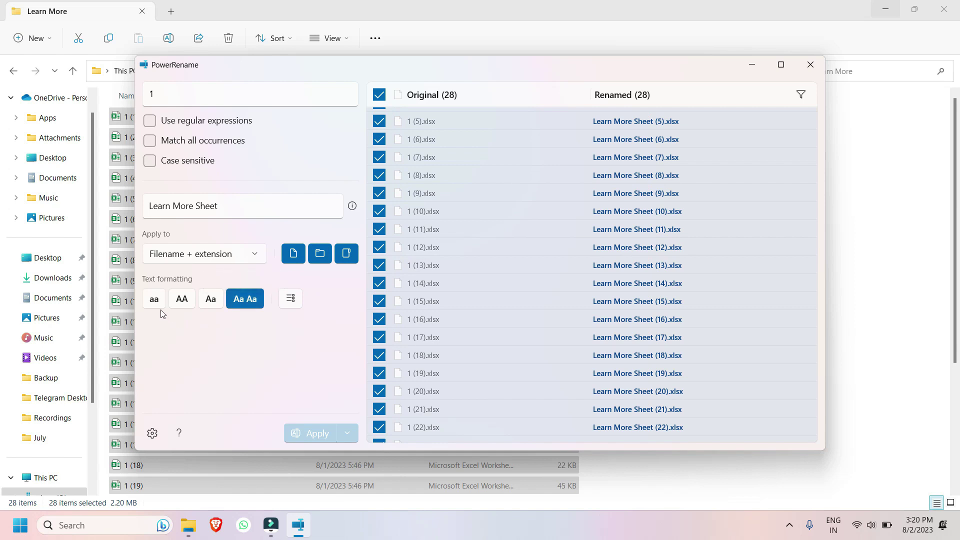
left_click(183, 302)
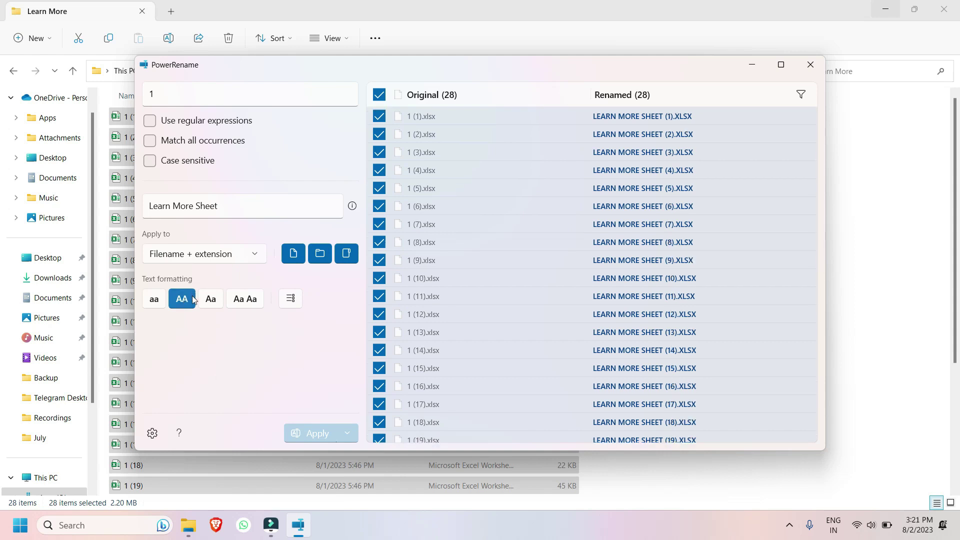
left_click(188, 94)
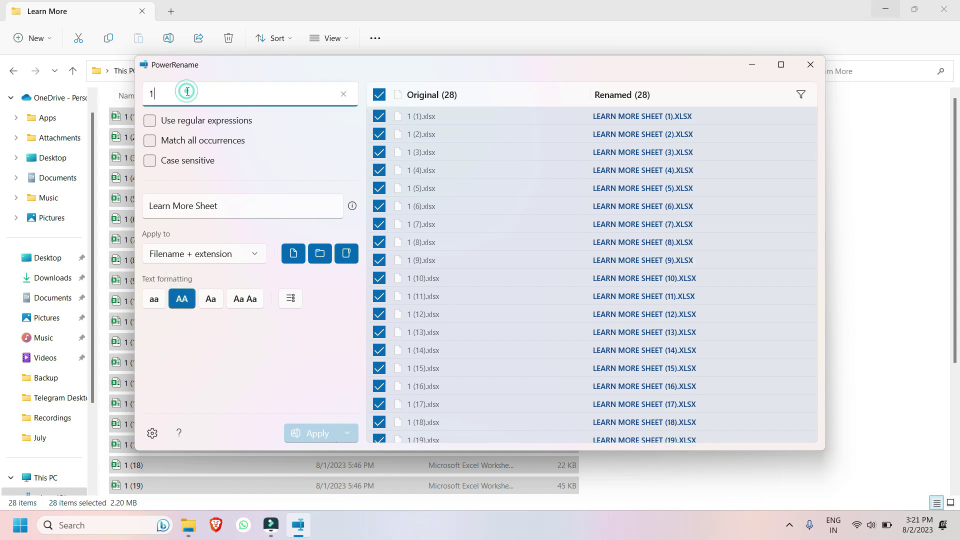
Step: Apply the uppercase "Learn More Sheet" rename to the selected Excel files and minimize PowerRename to look over the renamed workbooks
left_click(249, 207)
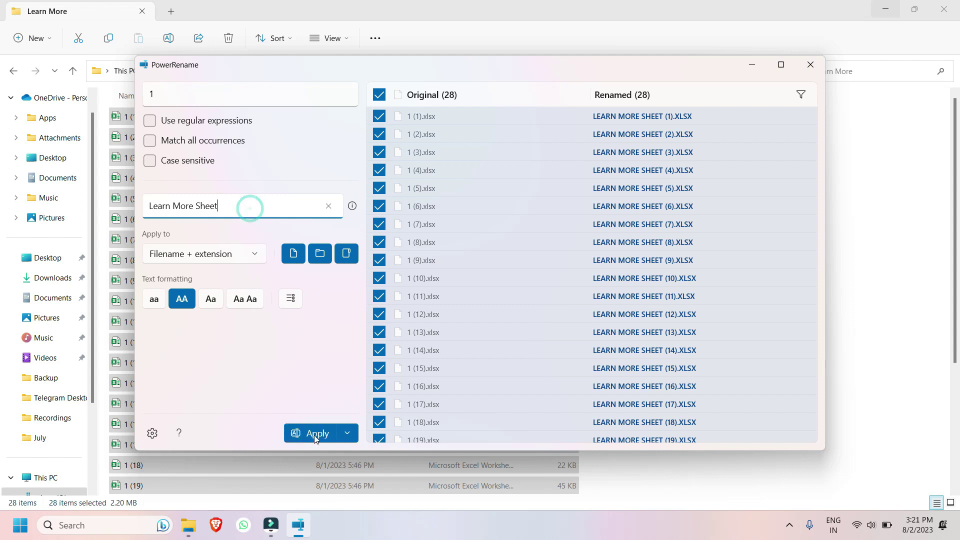
left_click(316, 436)
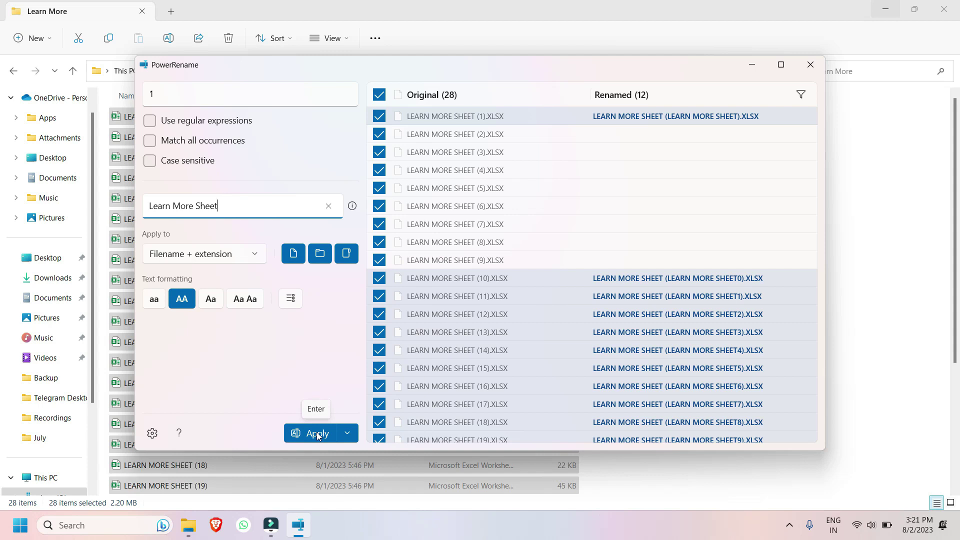
left_click(324, 426)
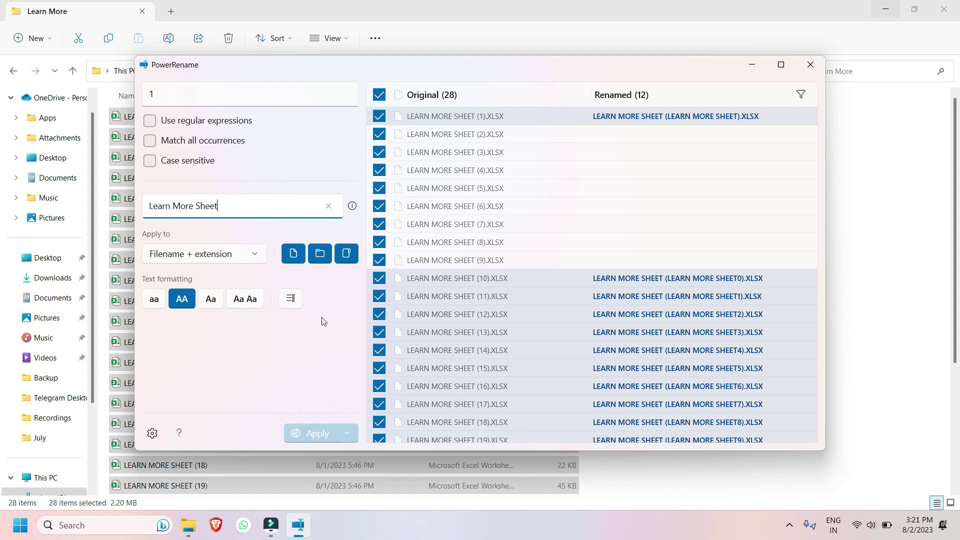
left_click(753, 64)
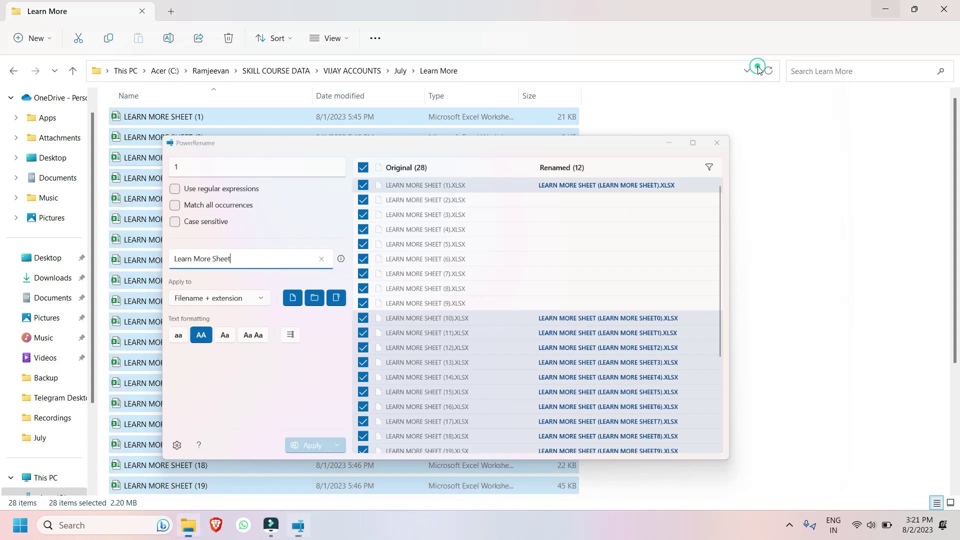
left_click(740, 230)
scroll(302, 236, "down", 3)
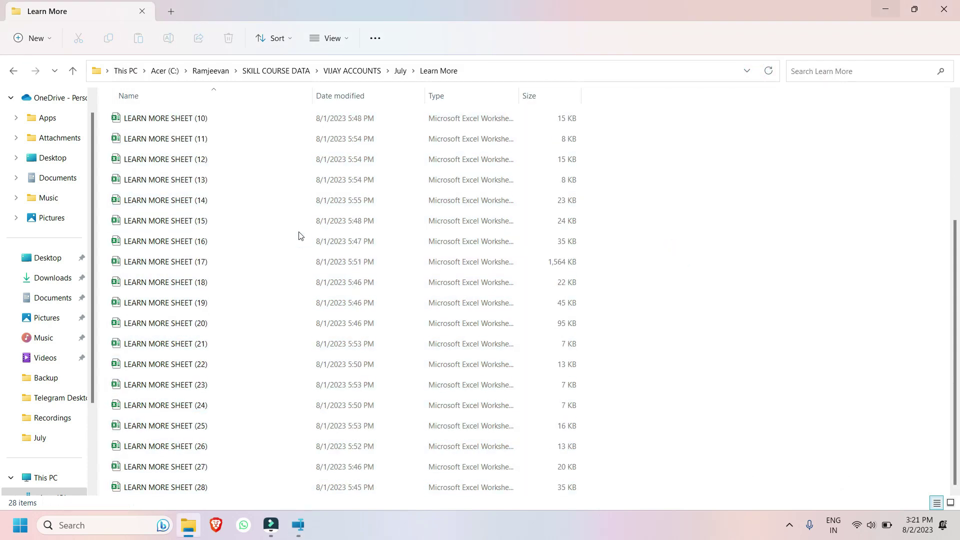
scroll(281, 390, "up", 3)
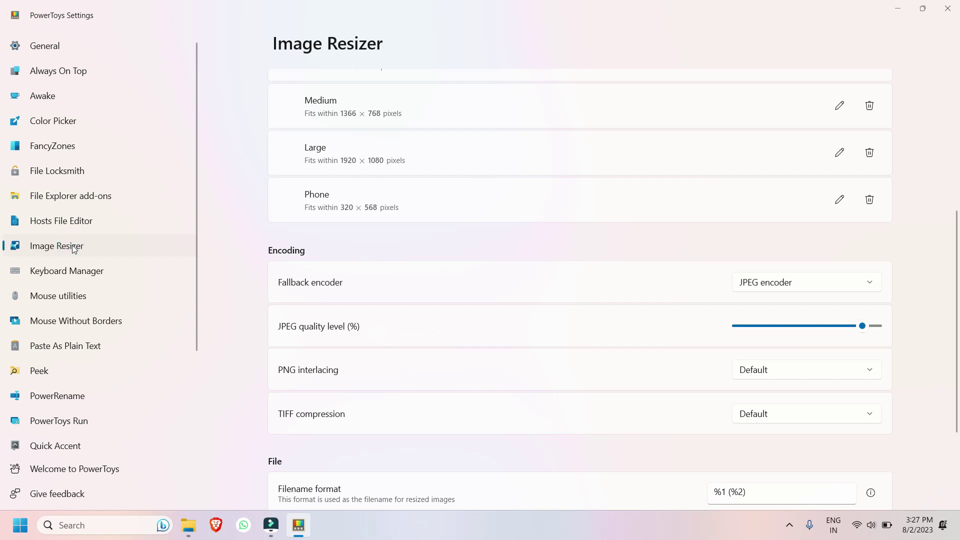
Step: Add a new size preset in the Image Resizer settings, view its editable properties, and delete the preset
scroll(464, 262, "up", 4)
scroll(849, 245, "down", 2)
scroll(852, 245, "up", 2)
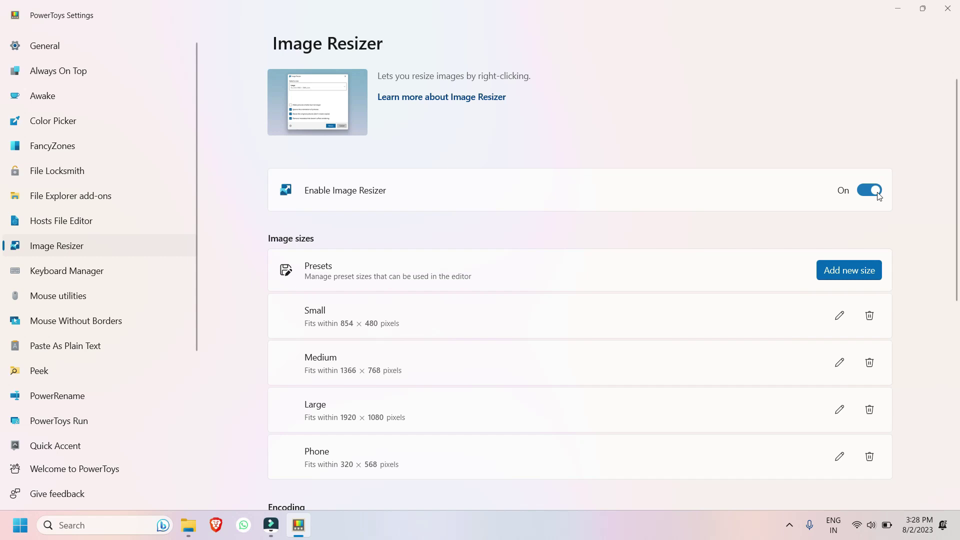
scroll(753, 143, "down", 2)
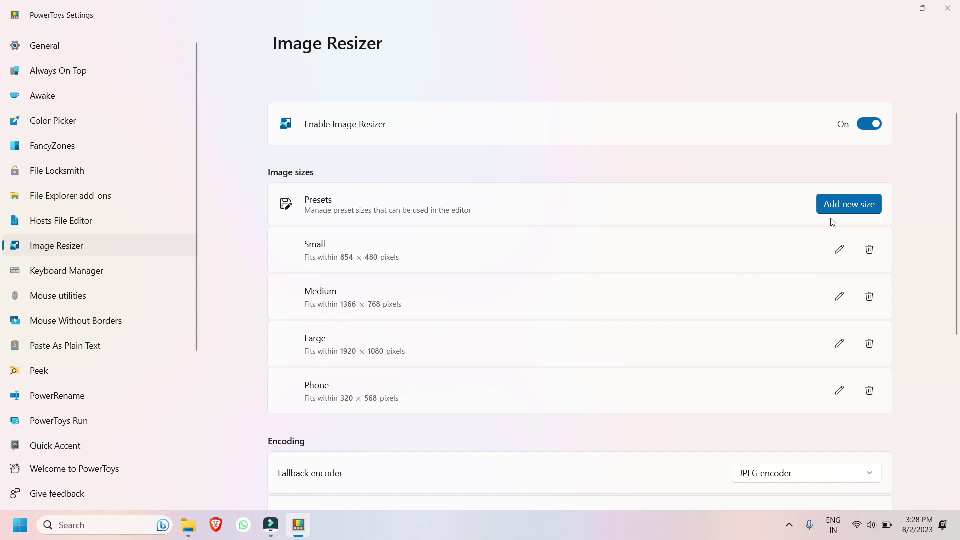
left_click(856, 210)
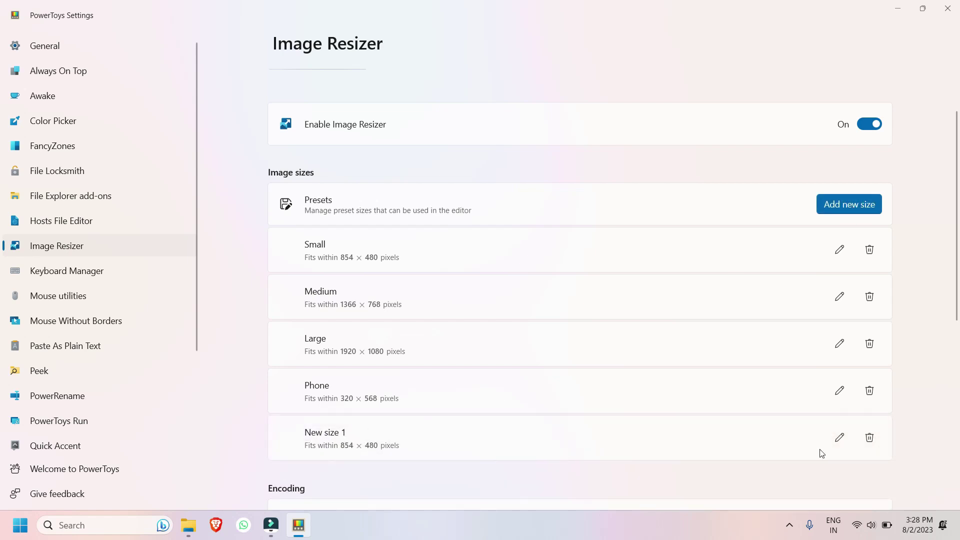
left_click(840, 441)
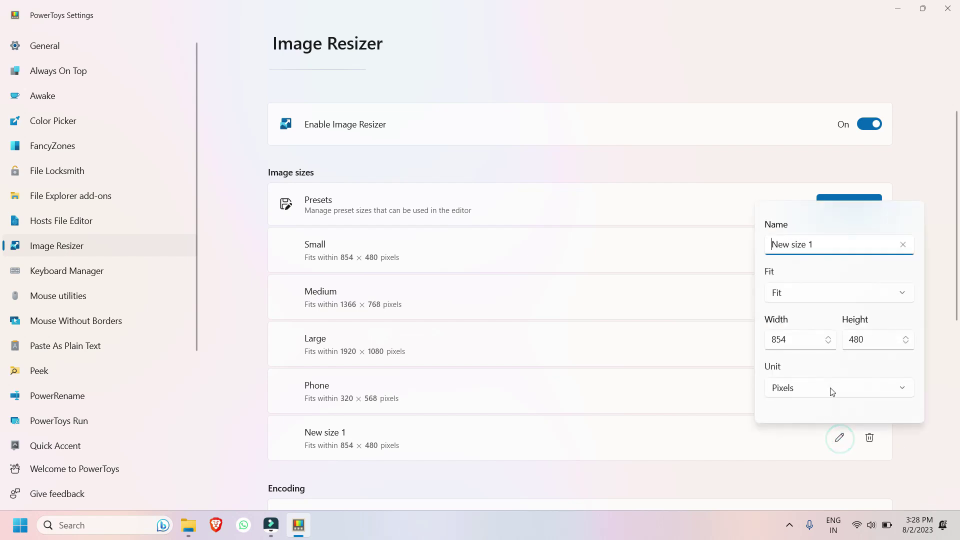
left_click(824, 457)
left_click(869, 437)
left_click(432, 287)
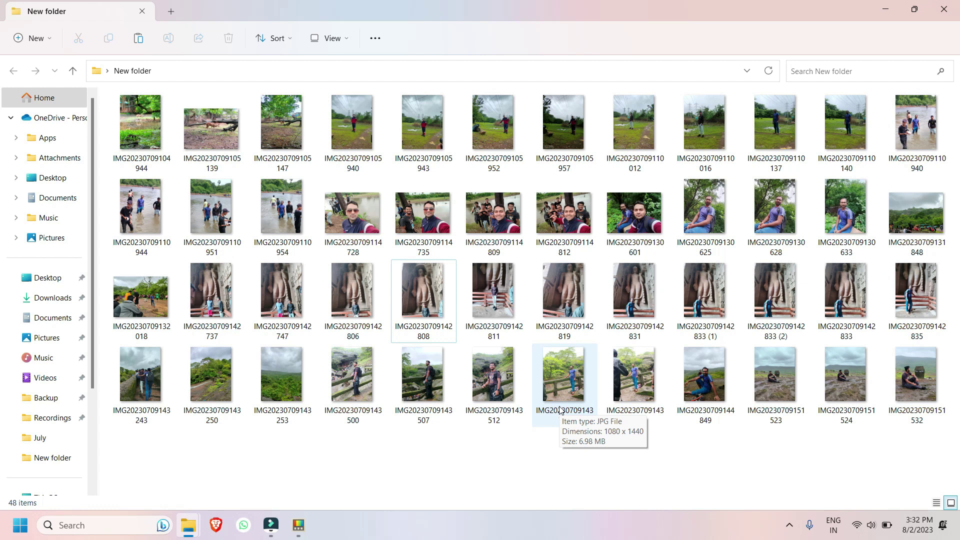
Step: Select all the pictures in File Explorer's New folder and open them in Image Resizer
key("ctrl+a")
key("ctrl")
key("ctrl")
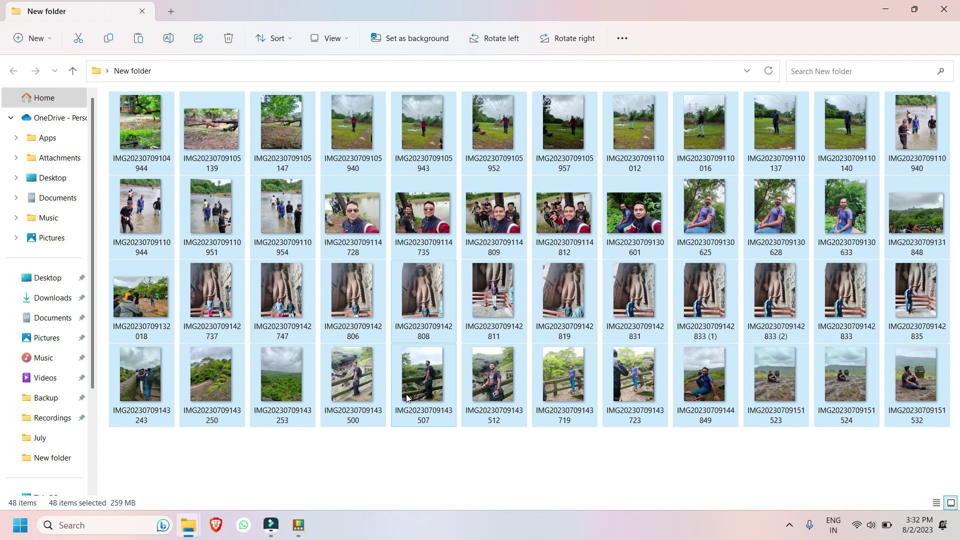
left_click(520, 464)
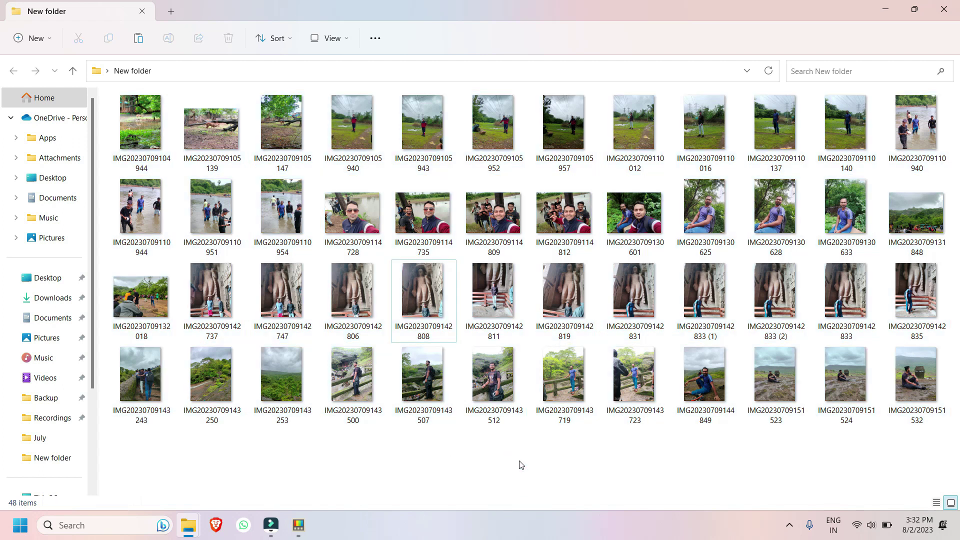
key("ctrl+a")
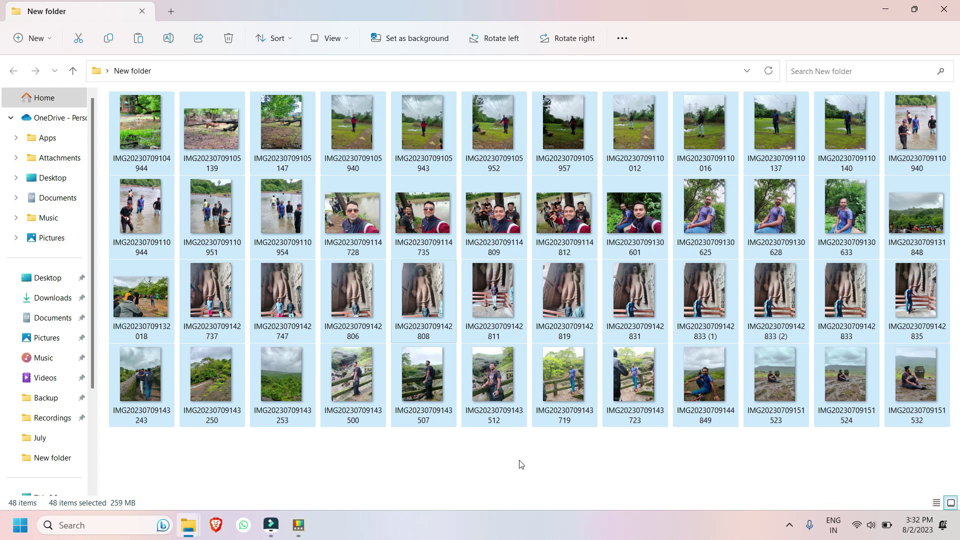
right_click(495, 295)
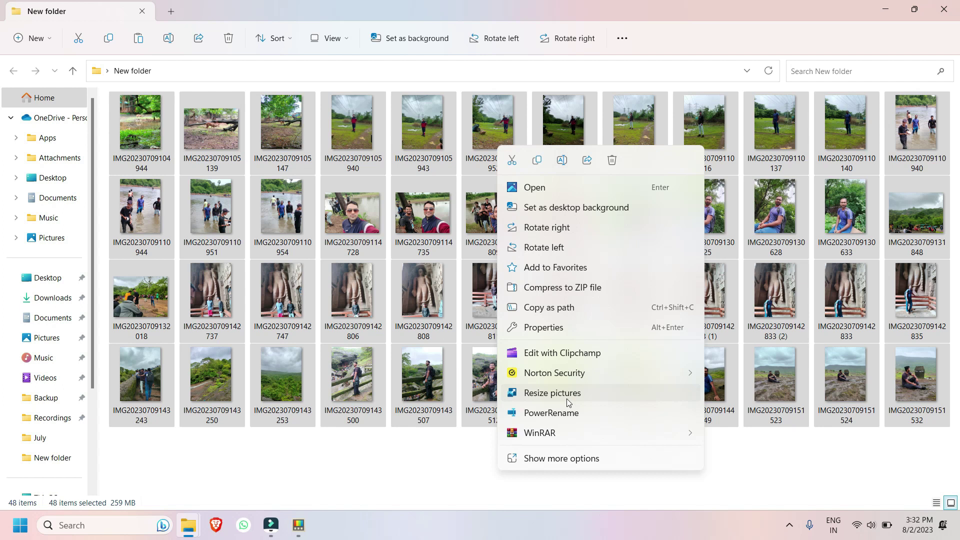
left_click(572, 395)
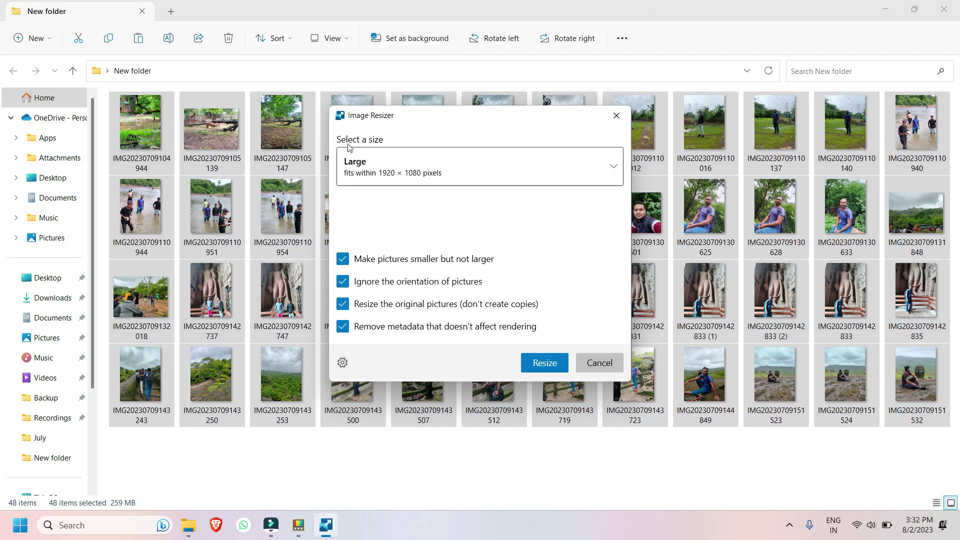
Step: Resize the original pictures to the Medium size (fits within 1366 × 768 pixels) and reselect them all to check their total size
left_click(403, 159)
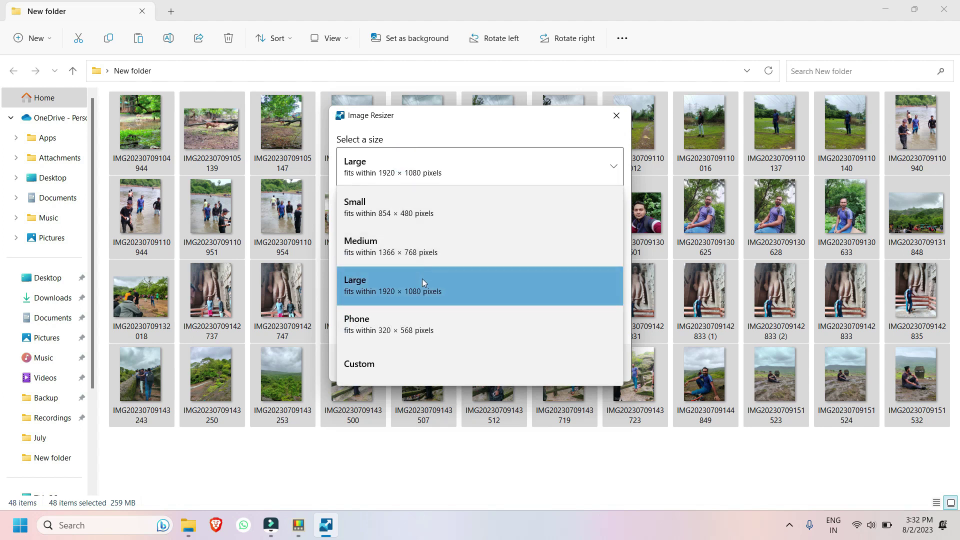
left_click(378, 246)
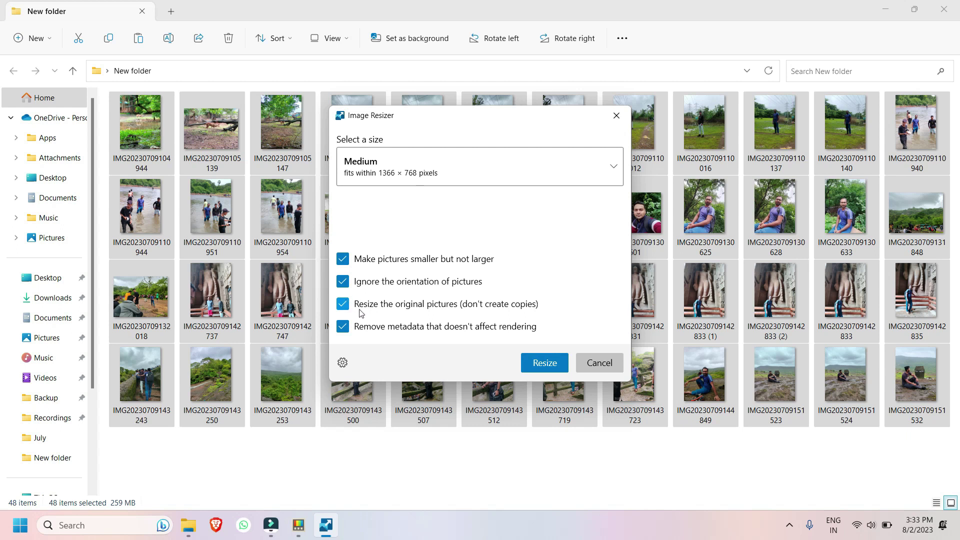
left_click(547, 367)
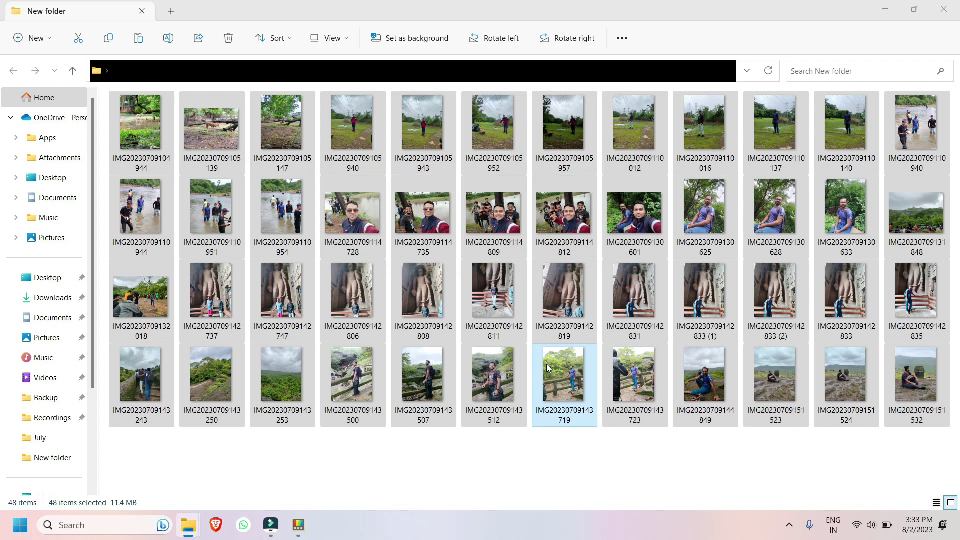
left_click(517, 456)
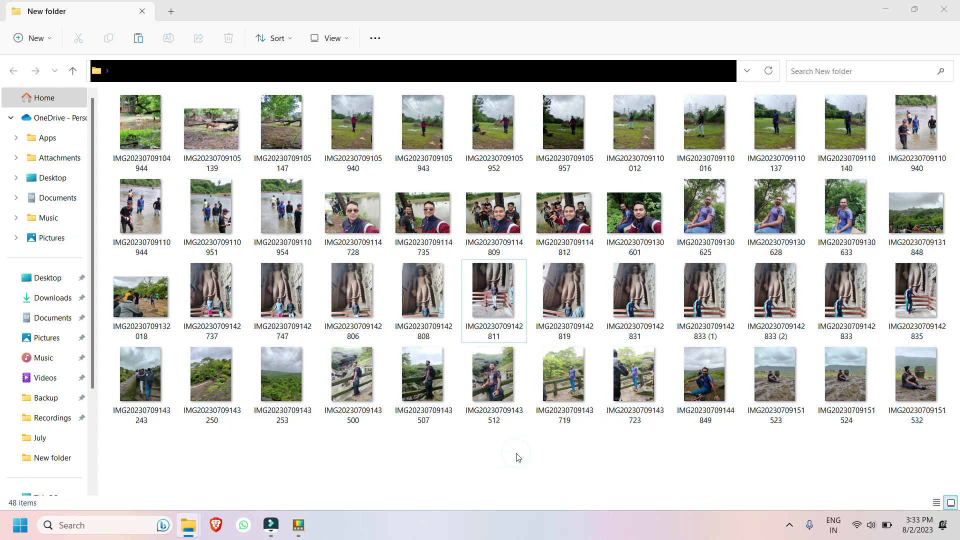
key("ctrl+a")
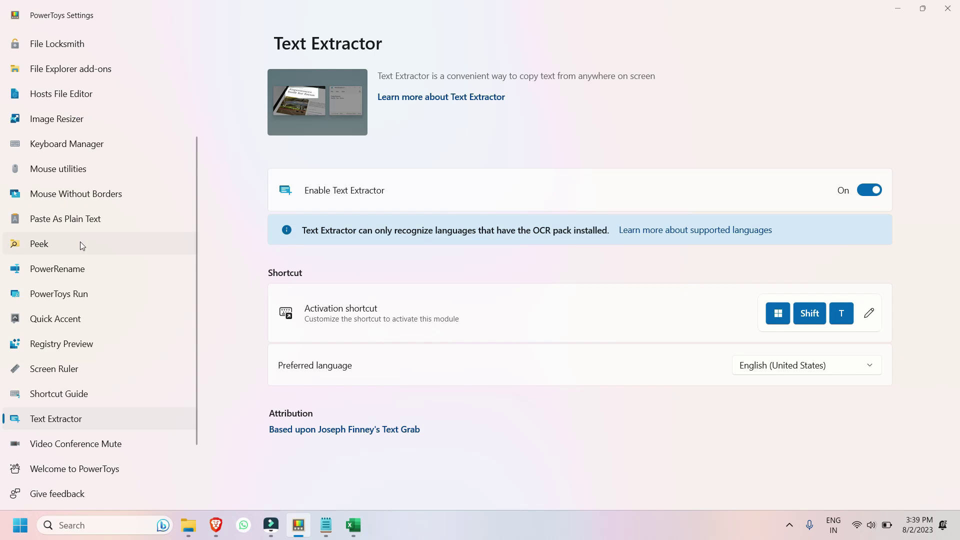
Step: Check the Text Extractor settings page, minimize PowerToys Settings, and open the "Remember why you started" photo from Unsplash's quotes results
left_click(73, 422)
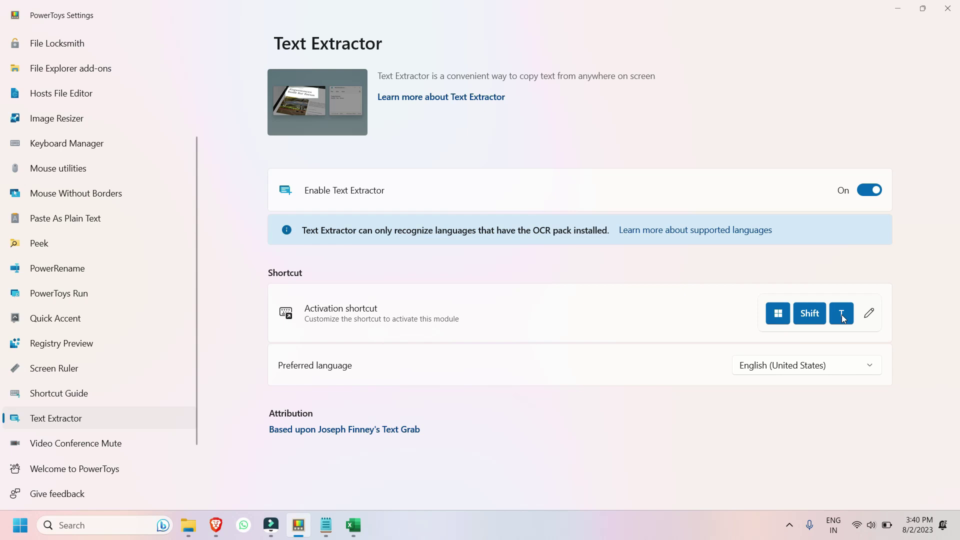
left_click(899, 9)
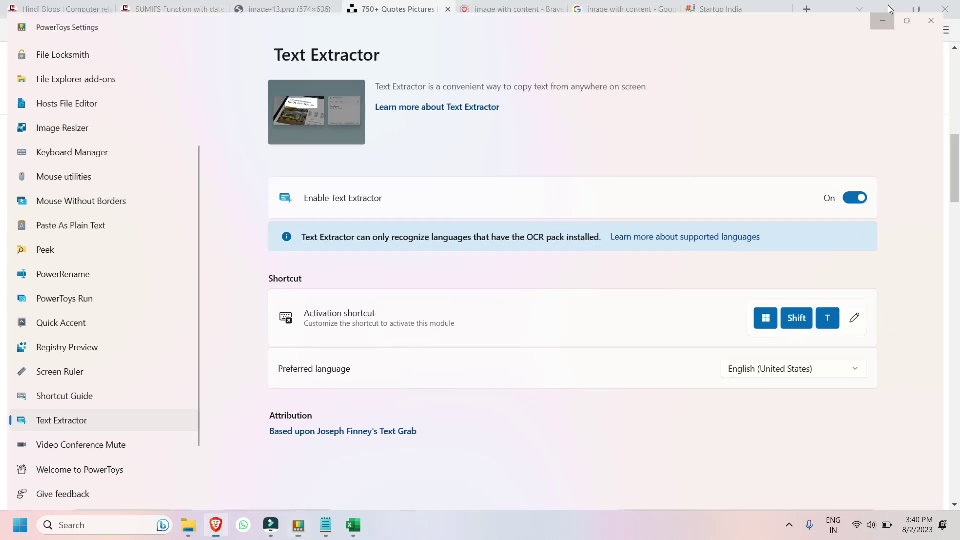
scroll(489, 264, "up", 2)
scroll(488, 260, "down", 5)
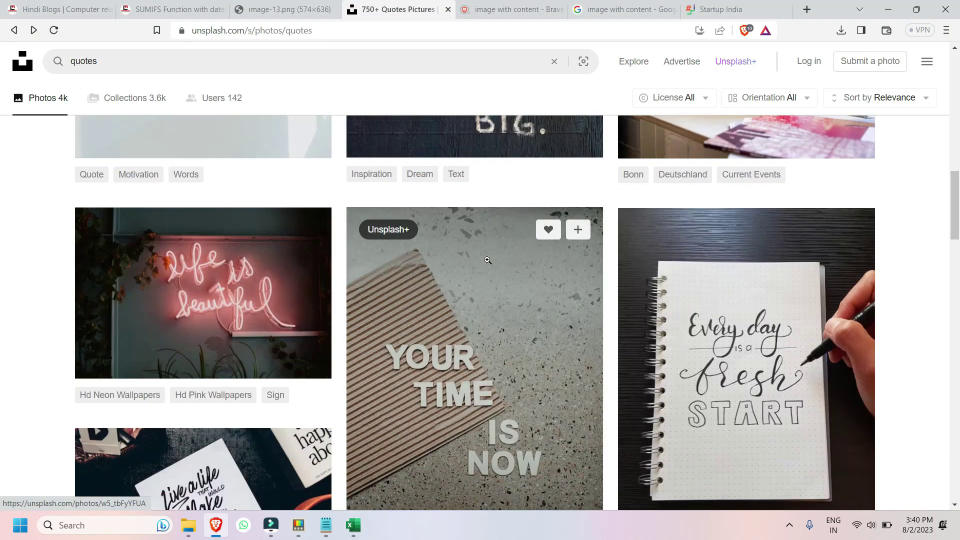
scroll(488, 261, "down", 5)
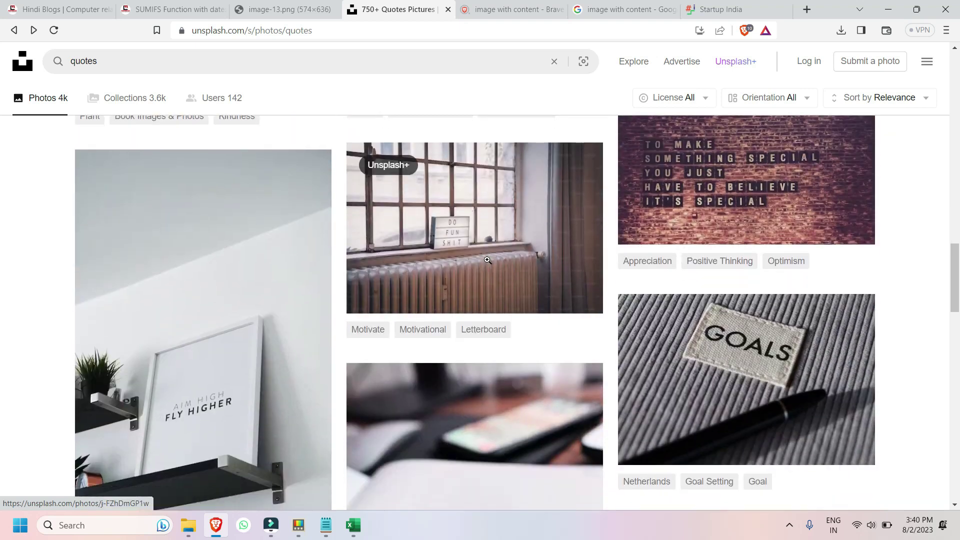
scroll(488, 260, "up", 10)
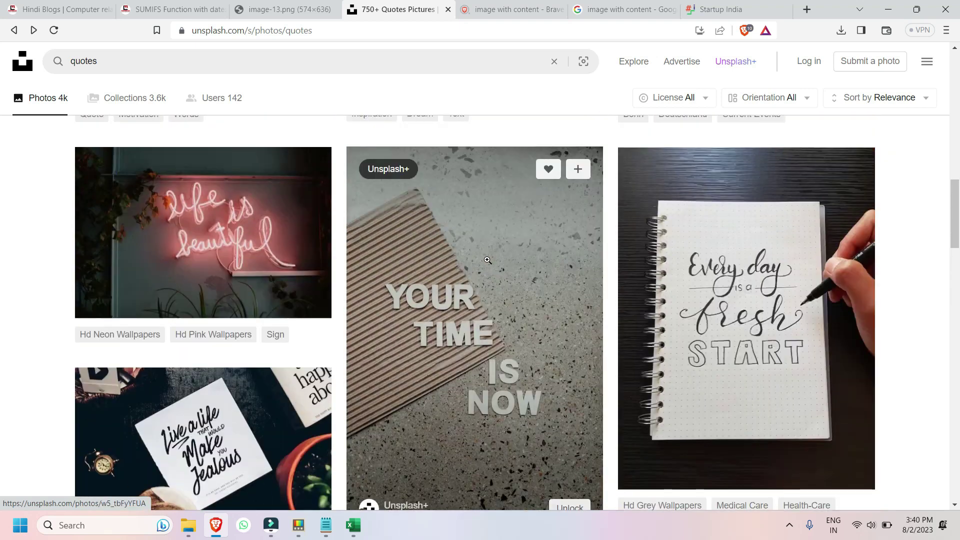
scroll(487, 260, "up", 1)
scroll(268, 205, "down", 2)
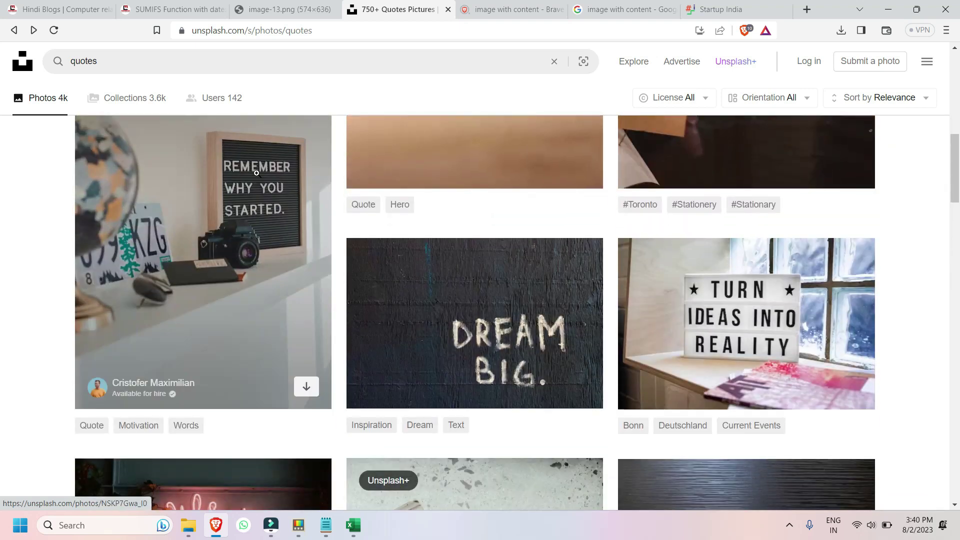
left_click(251, 207)
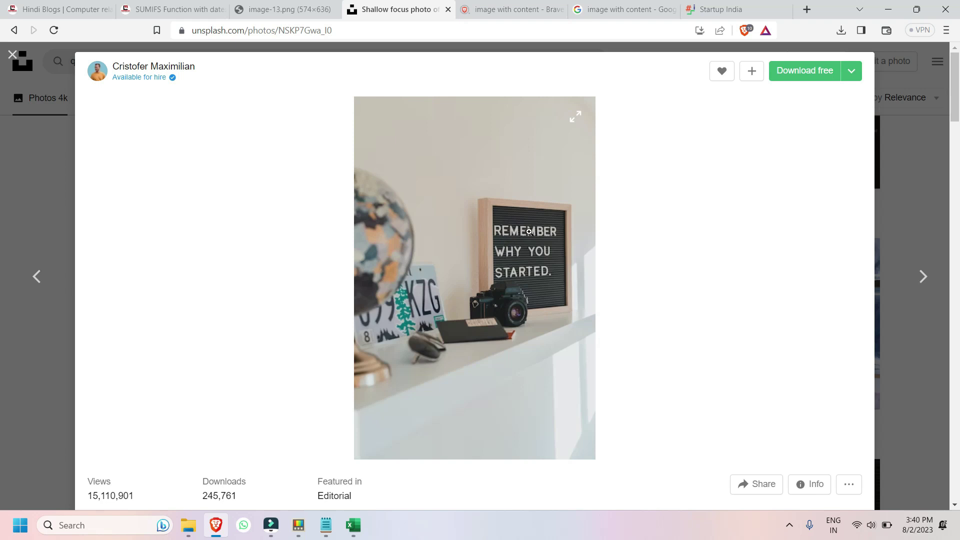
Step: Extract the letter board text "REMEMBER WHY YOU STARTED." from the photo with Text Extractor and paste it into Notepad
key("super+shift+s")
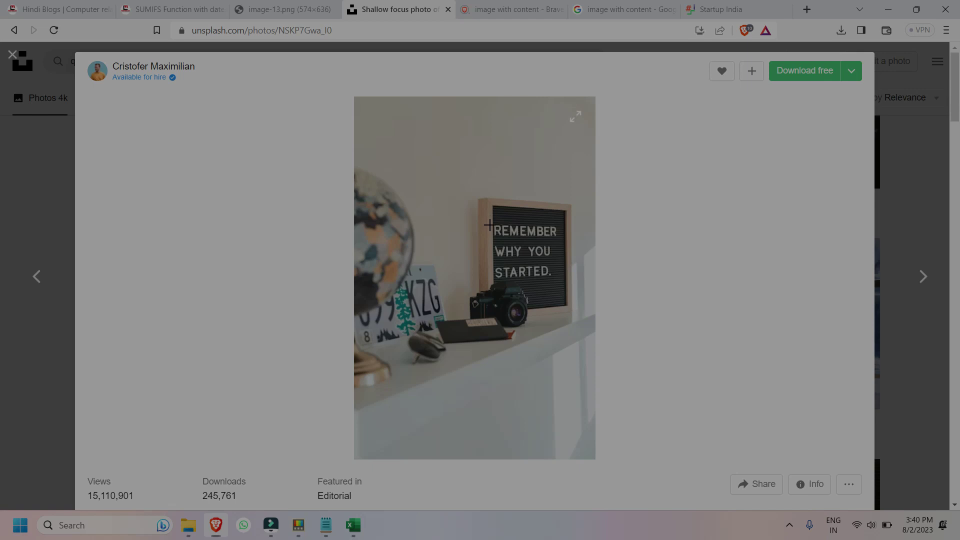
left_click_drag(491, 220, 561, 284)
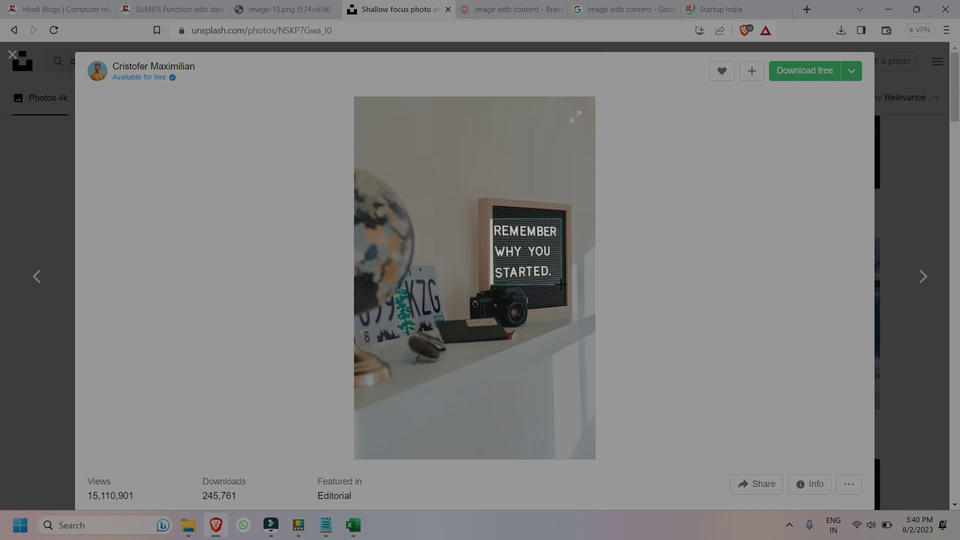
left_click_drag(562, 284, 562, 284)
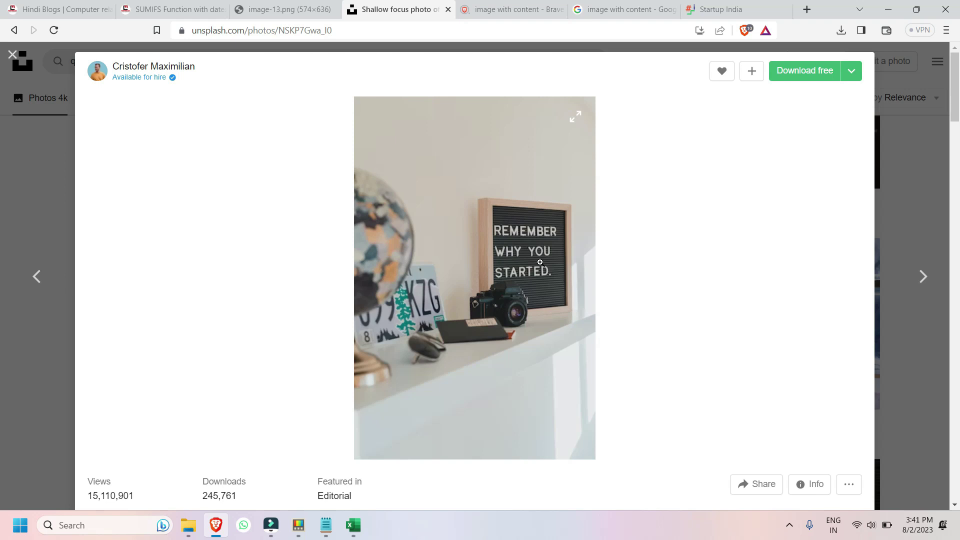
left_click(325, 525)
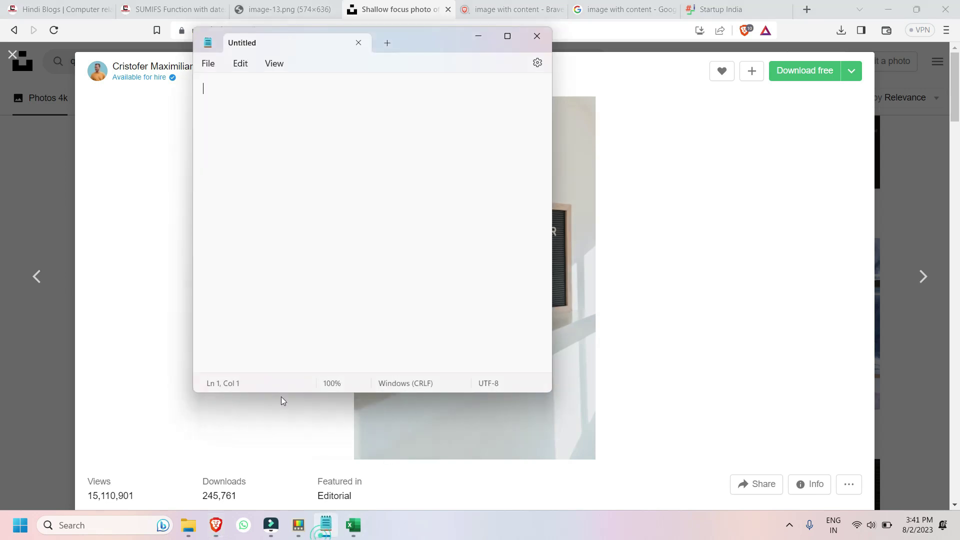
key("ctrl+v")
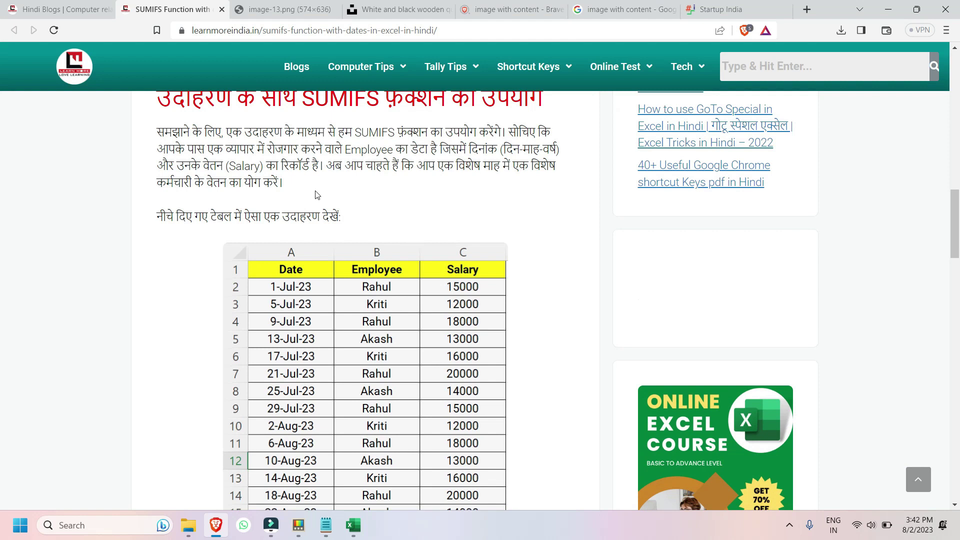
Step: Open the Date, Employee and Salary table image from the SUMIFS article in a new browser tab and switch to it
scroll(315, 194, "down", 2)
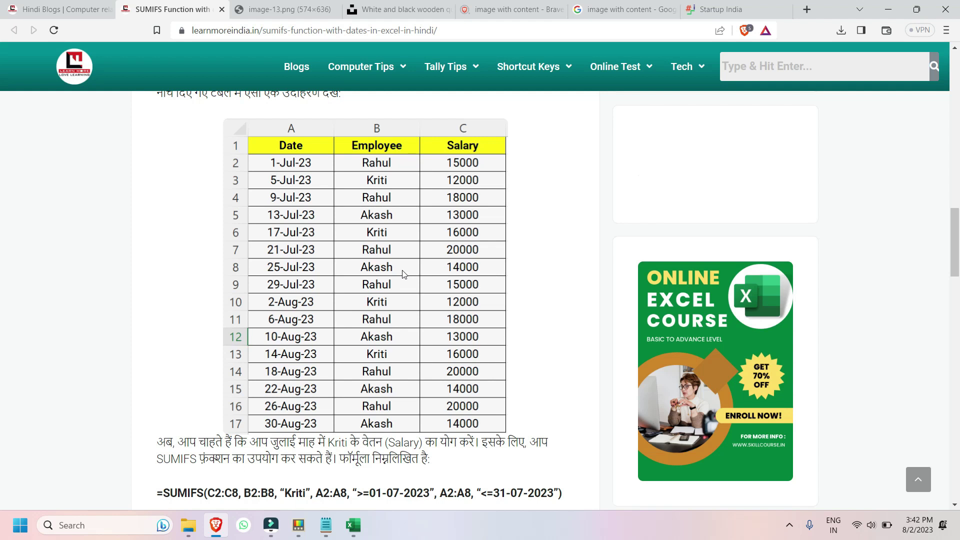
right_click(374, 212)
left_click(442, 240)
key("ctrl+Tab")
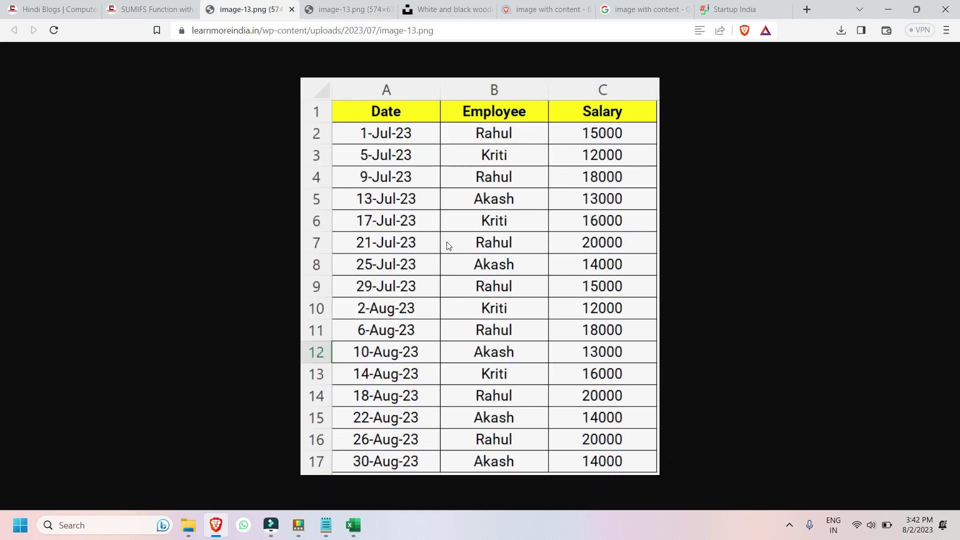
Step: Extract the Date, Employee and Salary table from the image with Text Extractor and paste it into the blank Excel sheet at cell A1
key("super+shift+s")
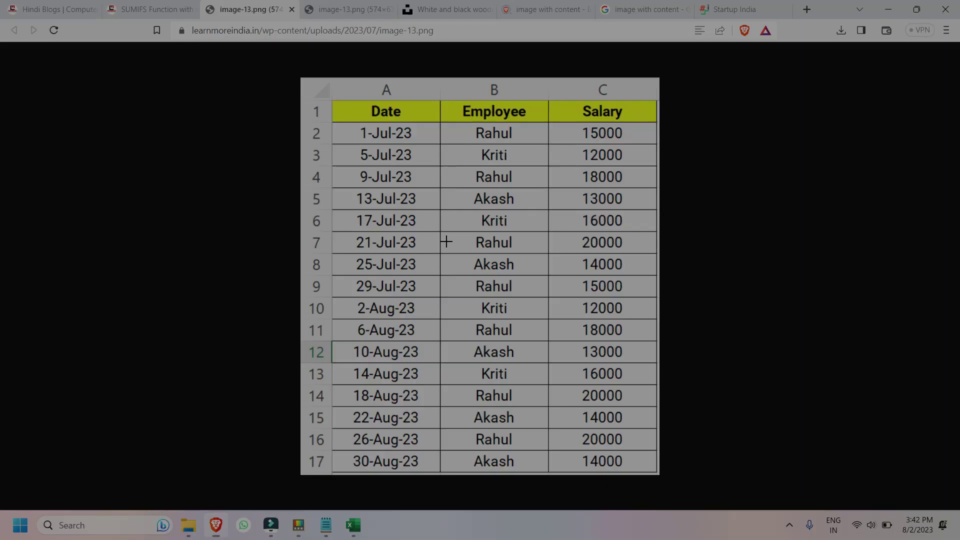
left_click_drag(332, 99, 651, 472)
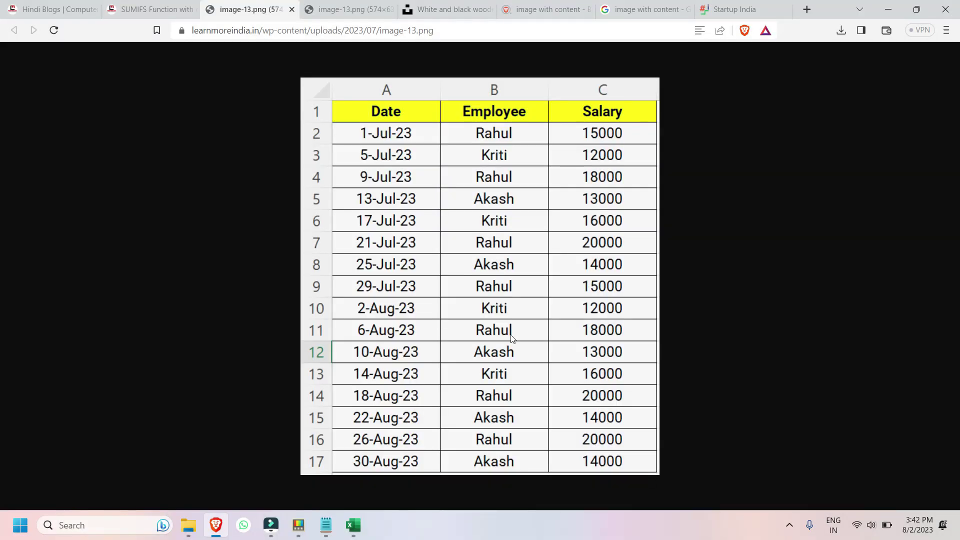
left_click(353, 525)
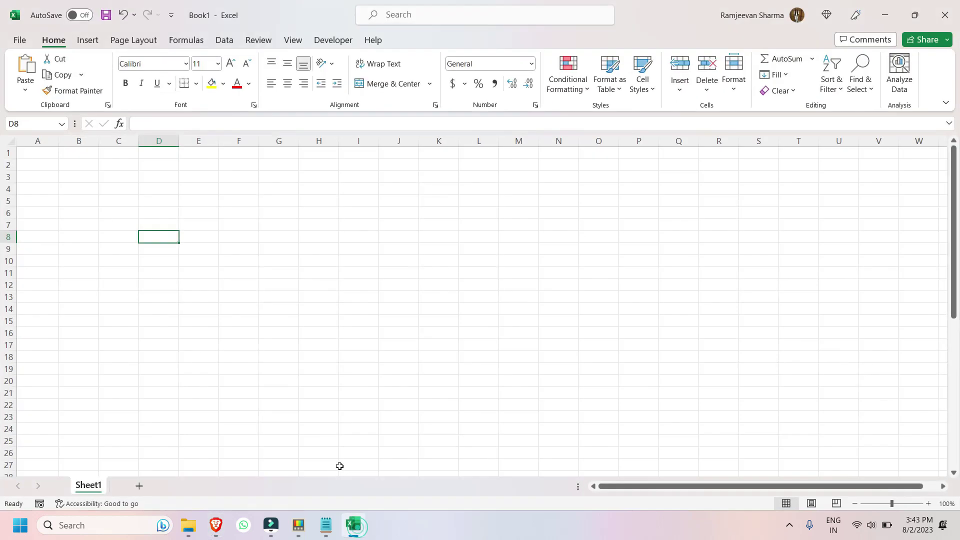
left_click(37, 153)
right_click(37, 153)
left_click(66, 195)
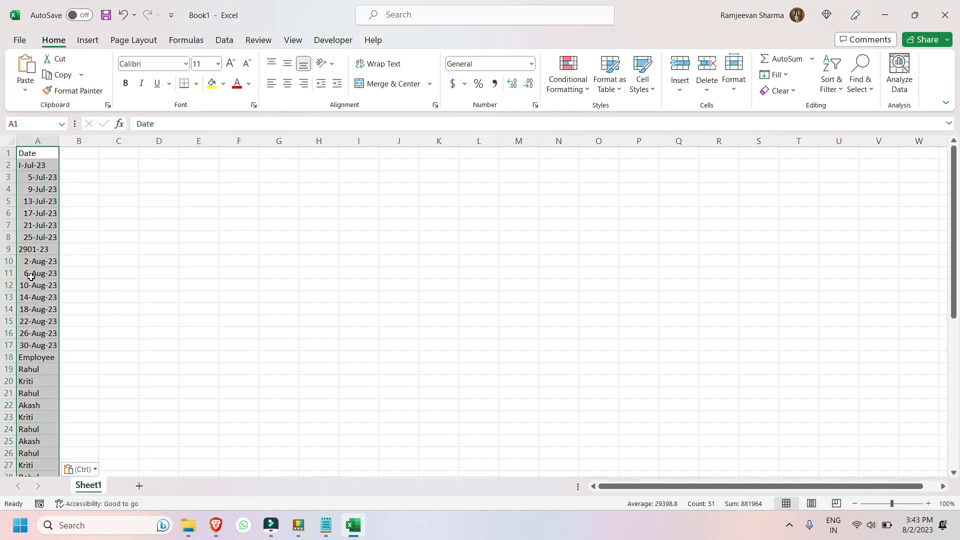
Step: Review the pasted entries down column A and switch back to the table image in the Brave browser
scroll(32, 278, "down", 2)
scroll(32, 280, "down", 3)
scroll(32, 281, "up", 4)
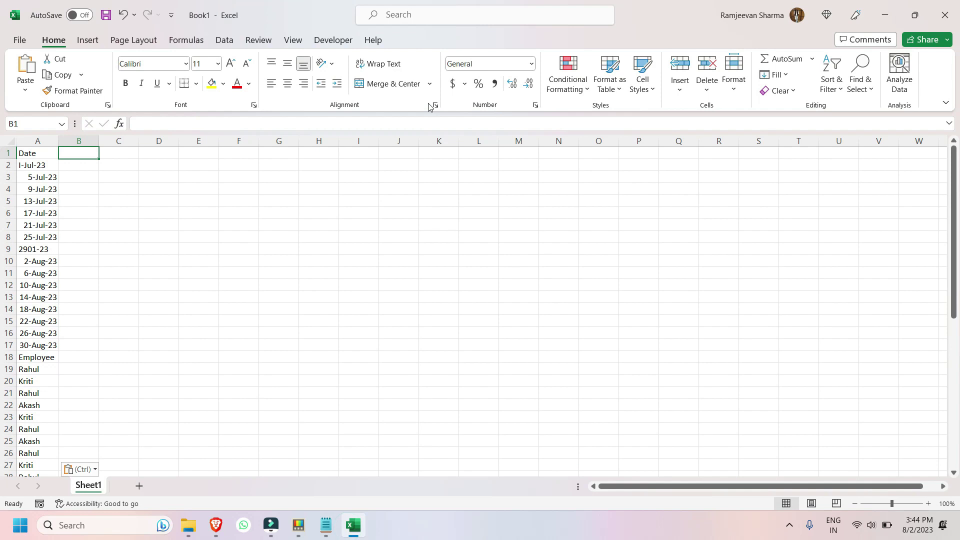
left_click(215, 525)
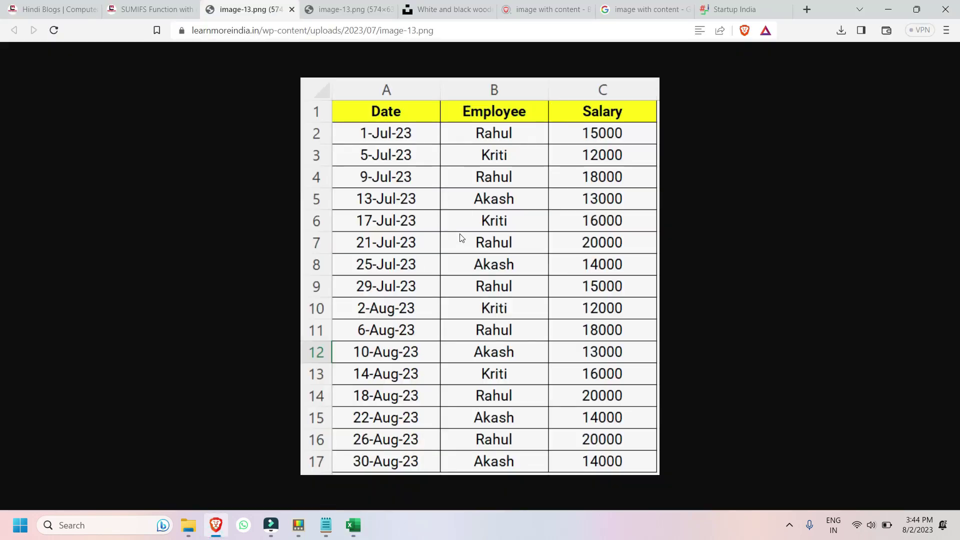